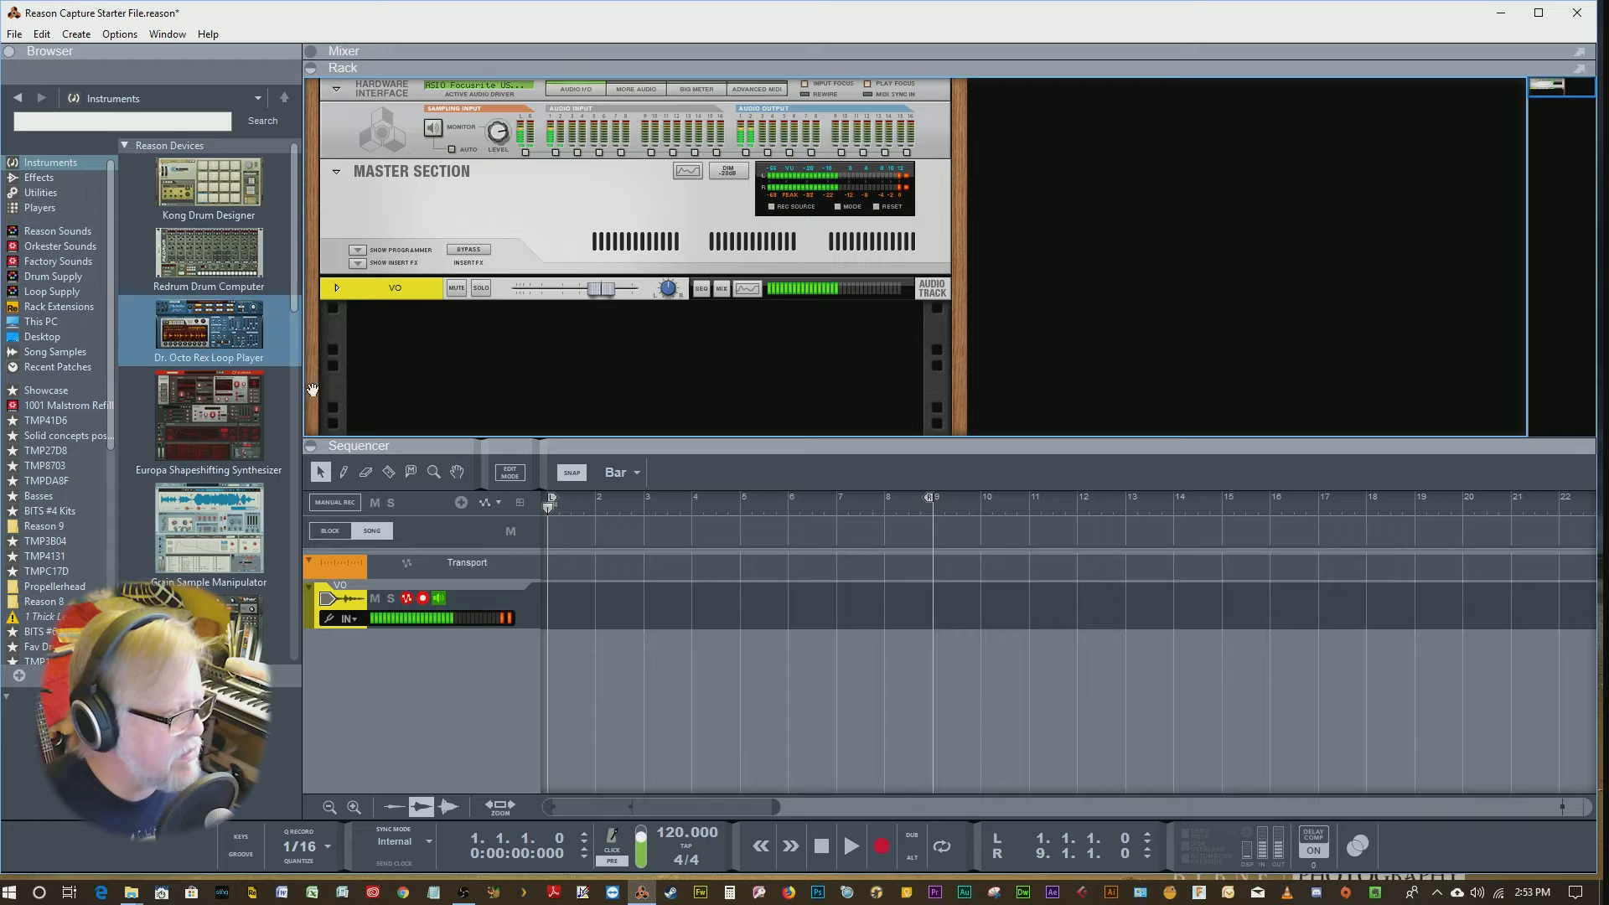
Create a Dr. Octo Rex Loop Player and open the Dr Octo Rex Patches folder in Loop Supply.
double_click(209, 335)
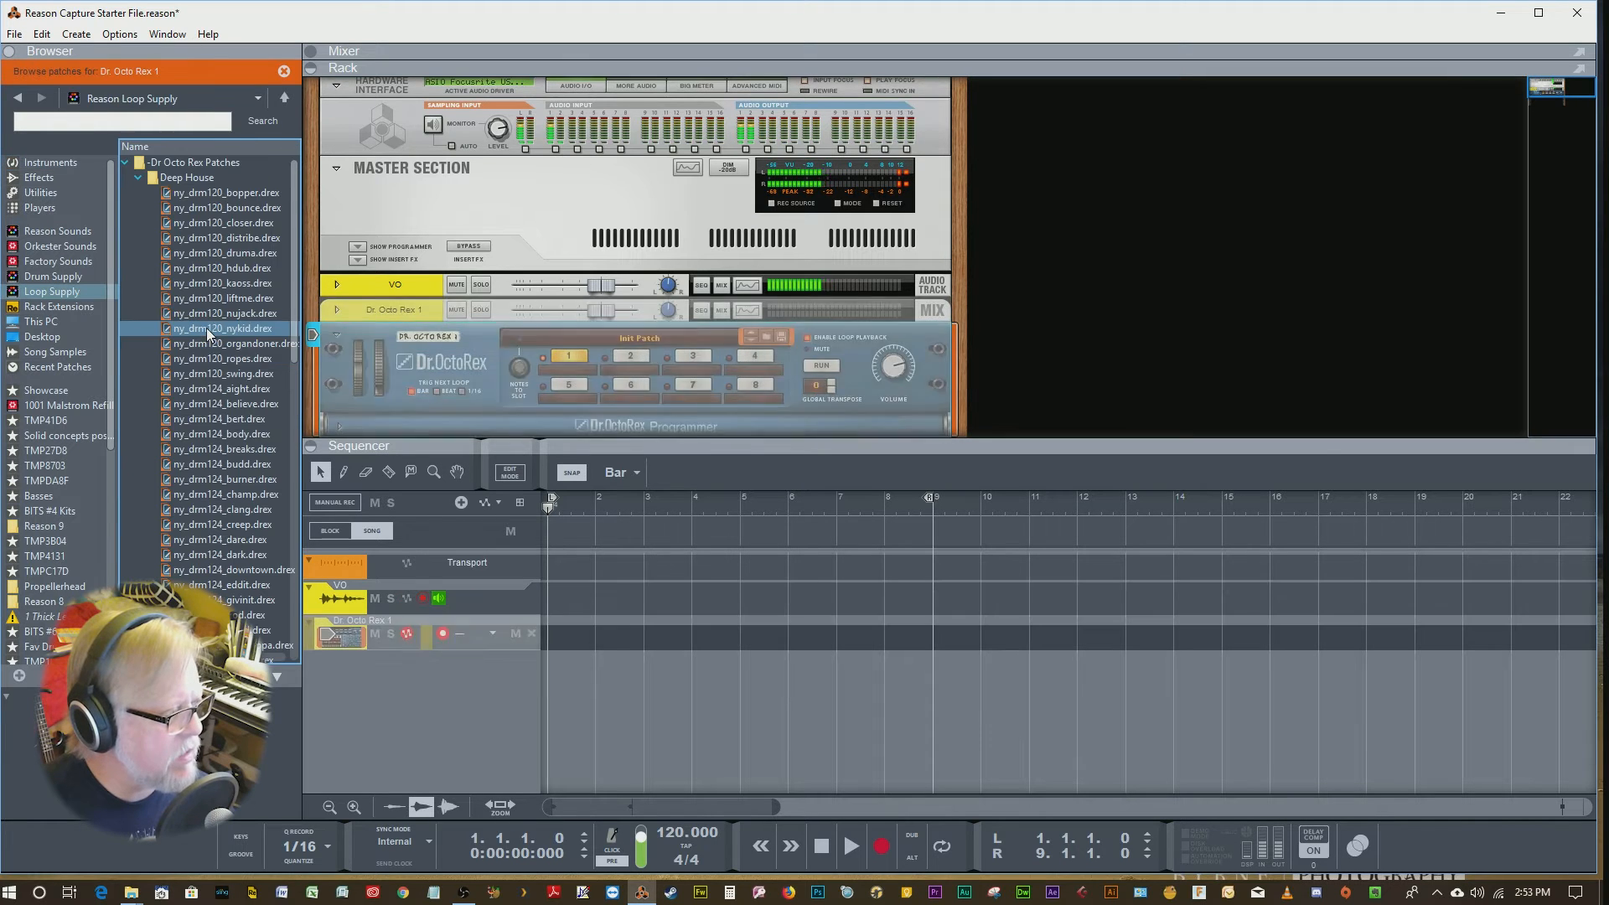
click(138, 176)
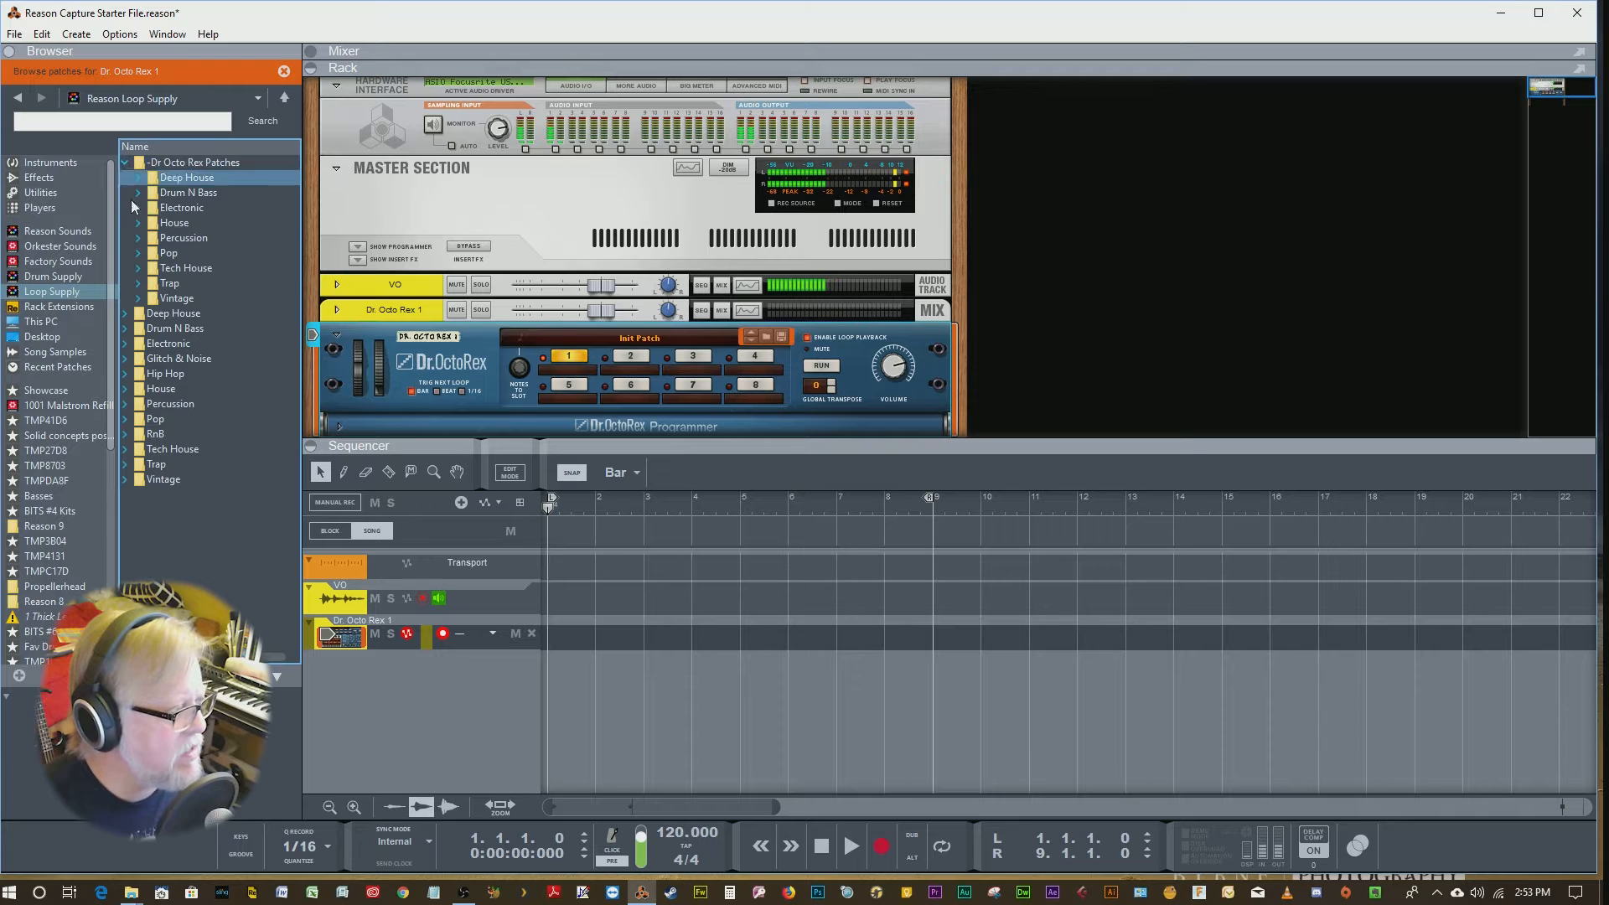
click(40, 290)
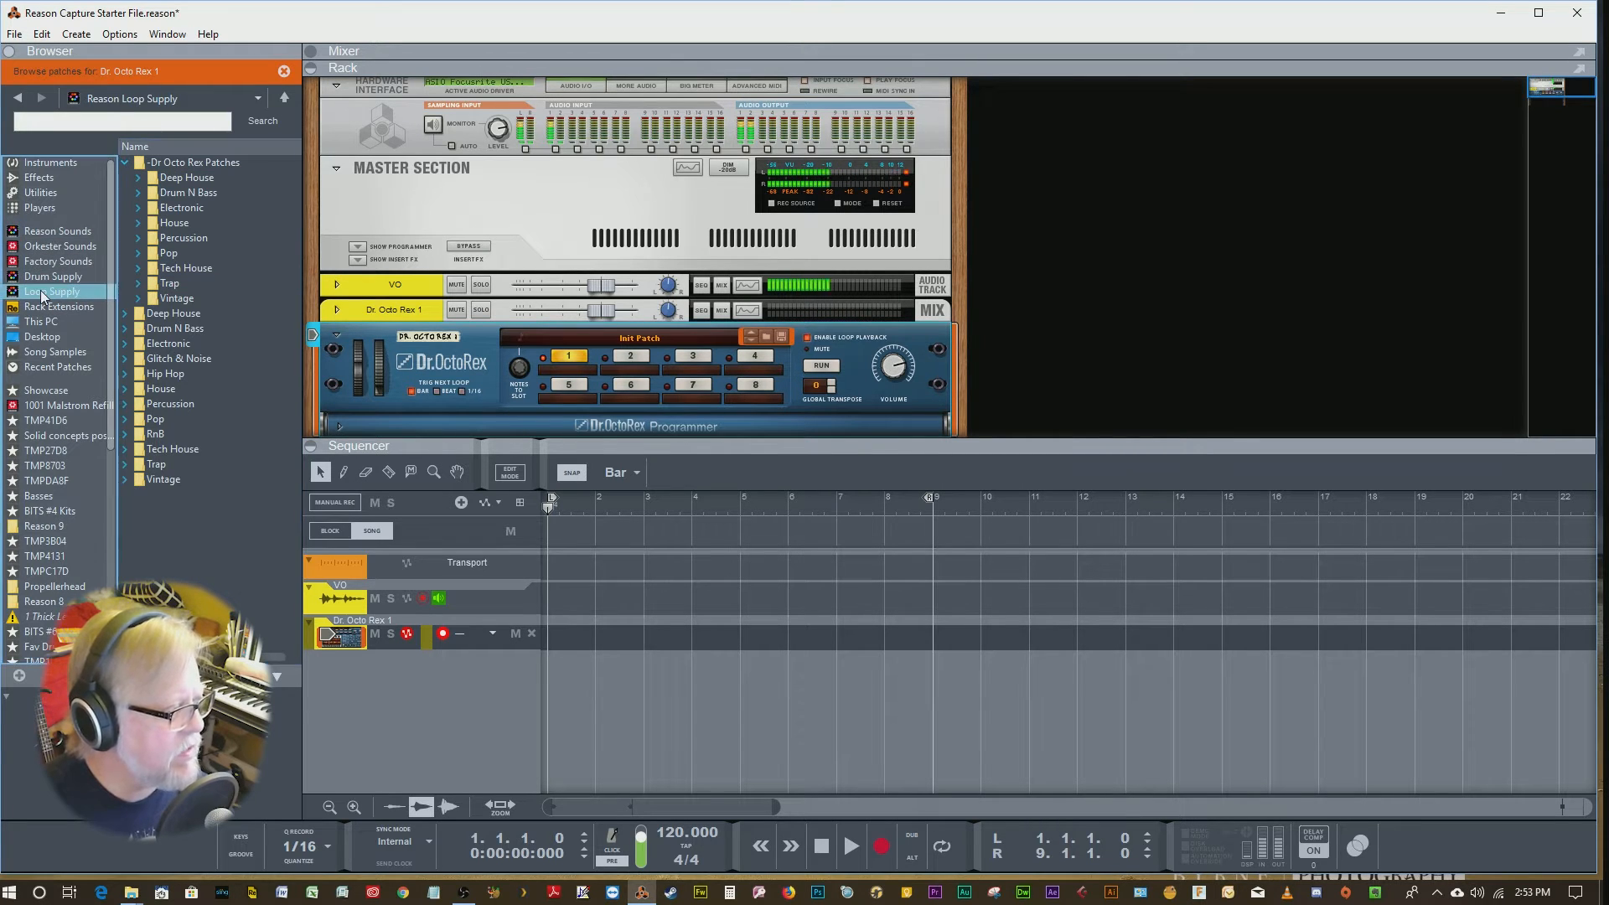
click(126, 162)
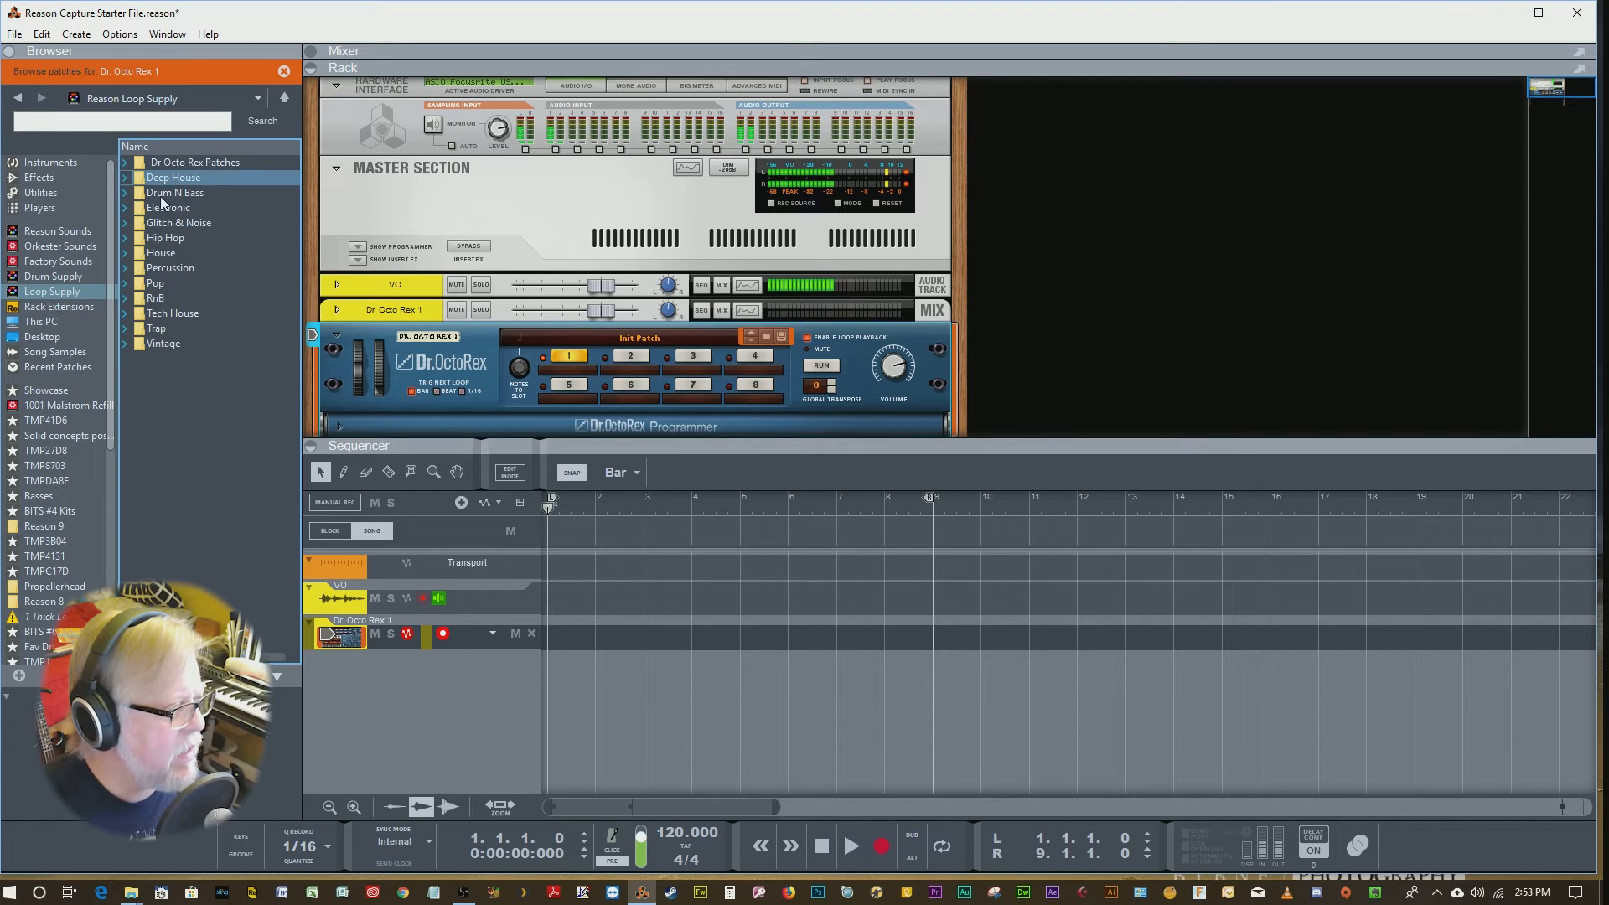
click(125, 163)
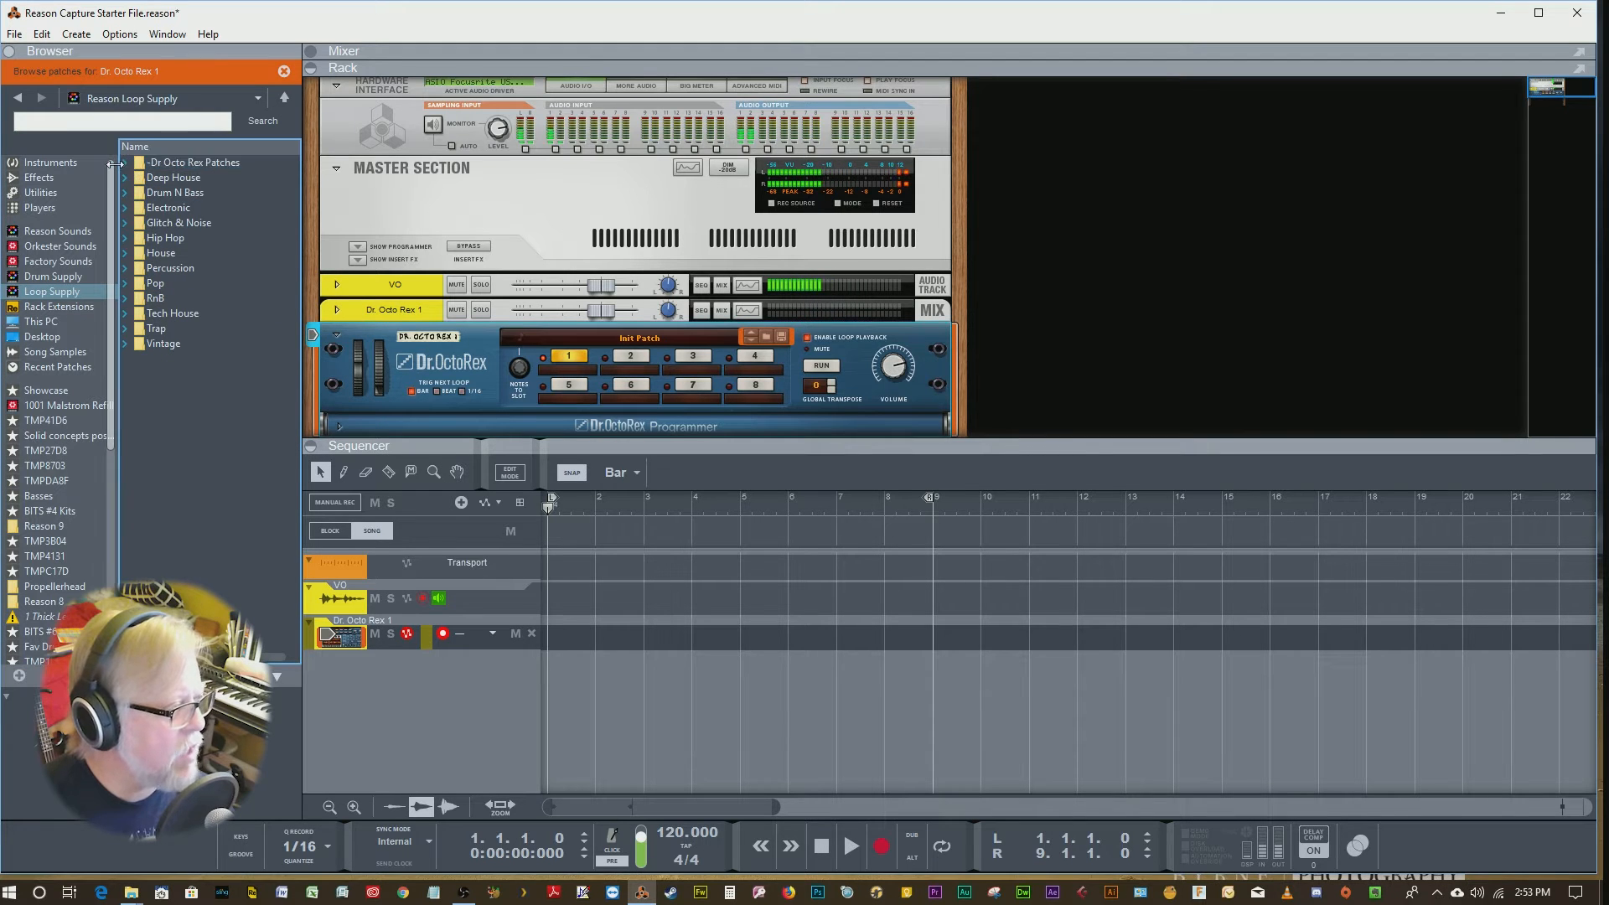
click(125, 166)
click(124, 164)
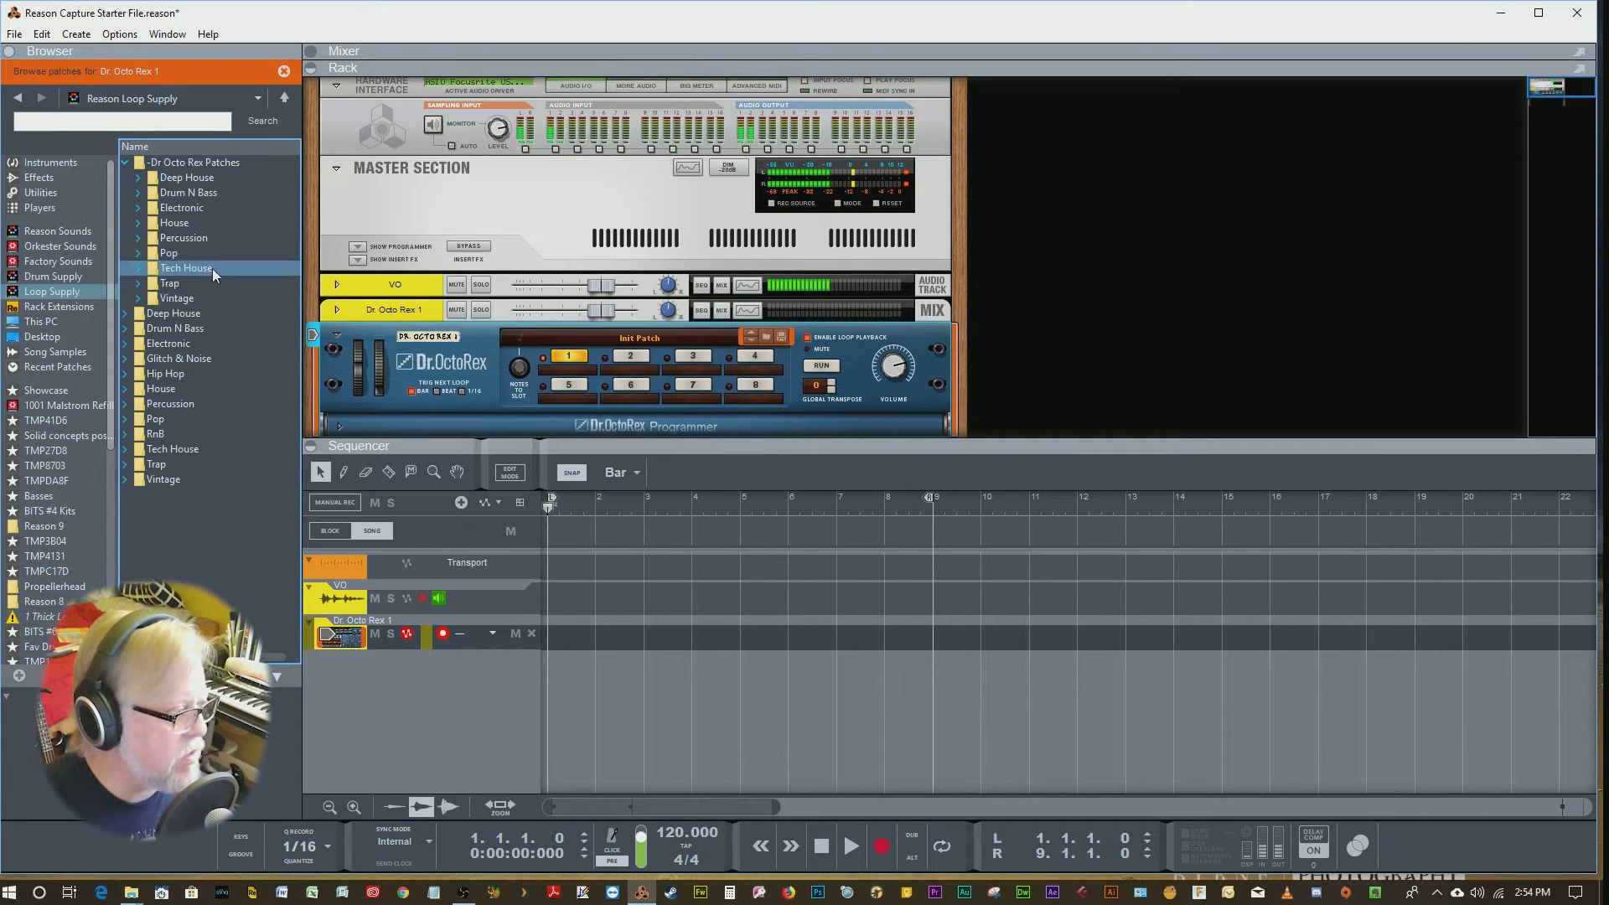
Load the ny_drm124_stomp.drex patch from the Tech House folder into the loop player.
click(188, 270)
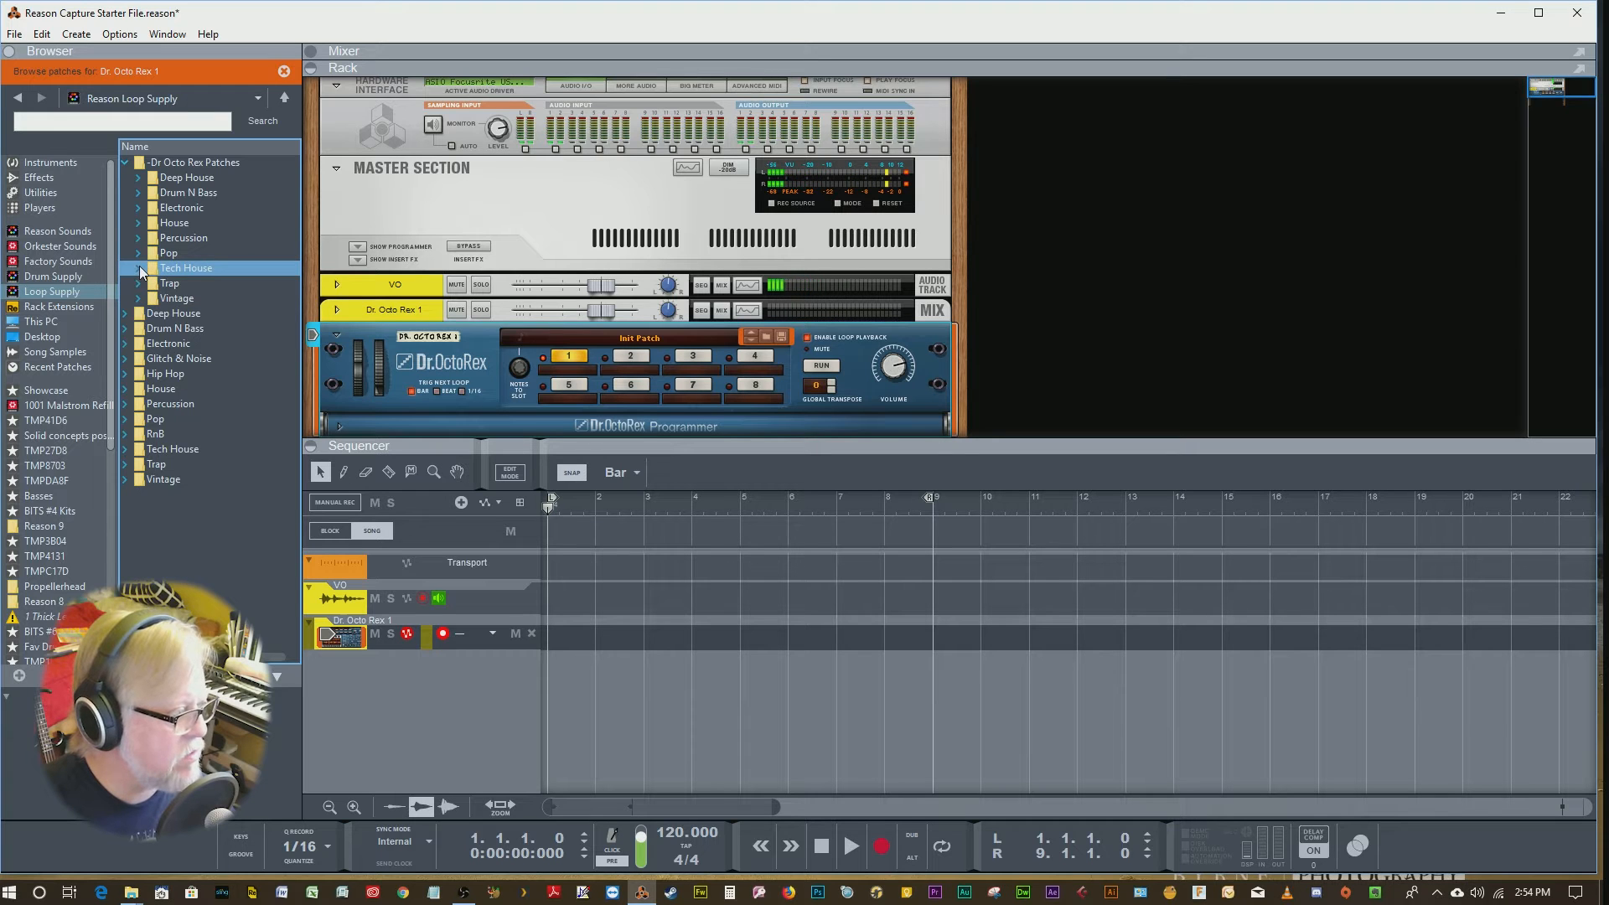
click(139, 266)
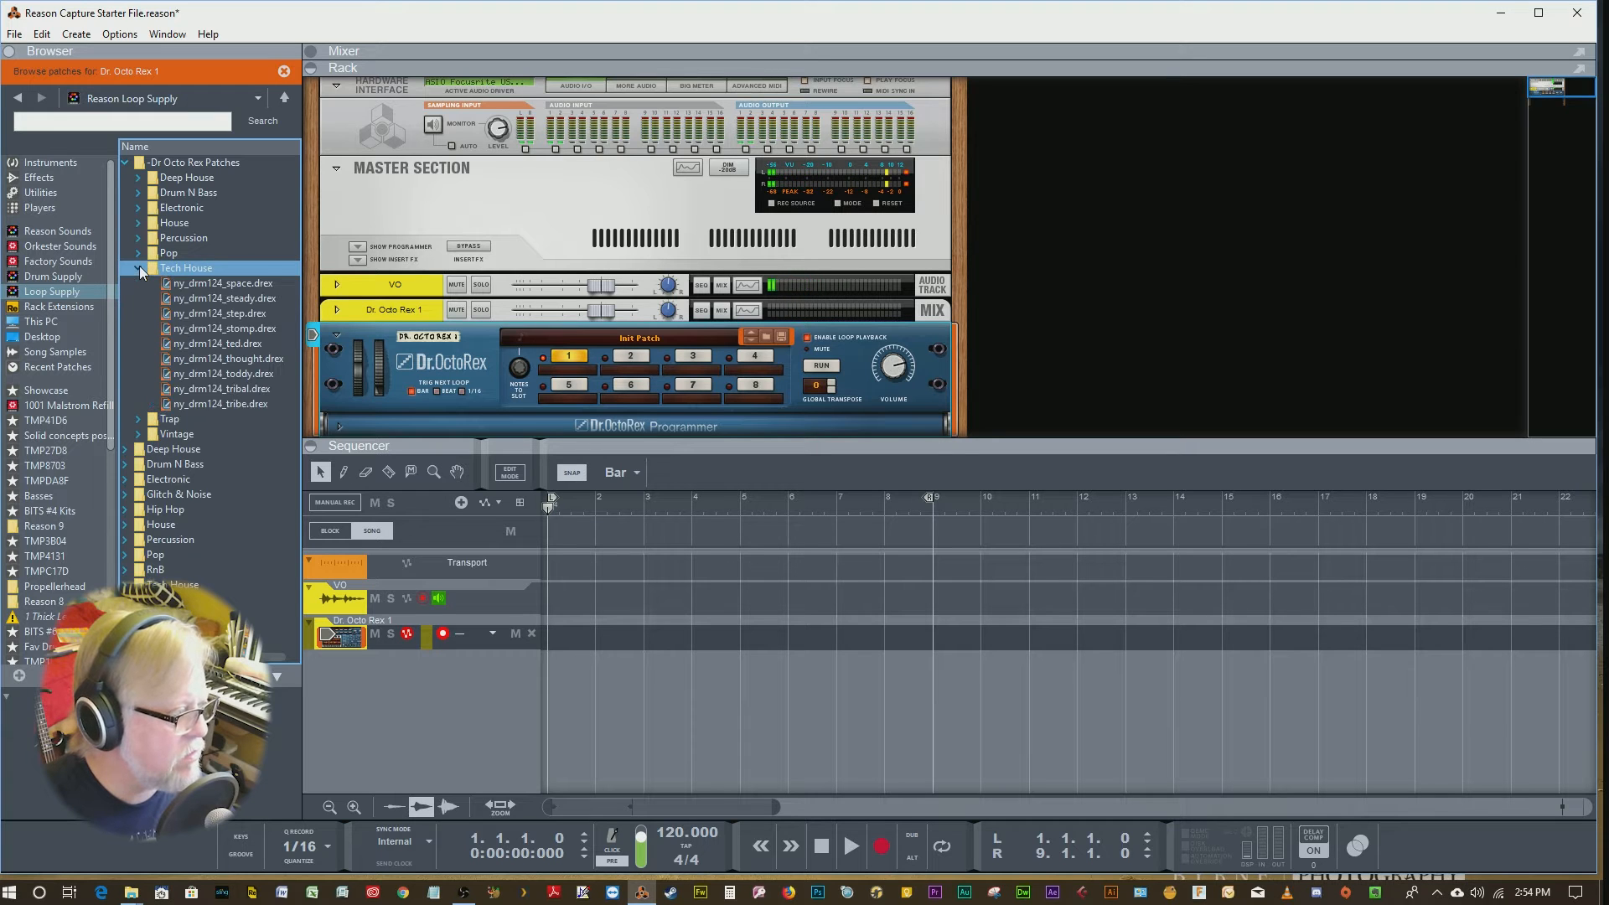
click(258, 319)
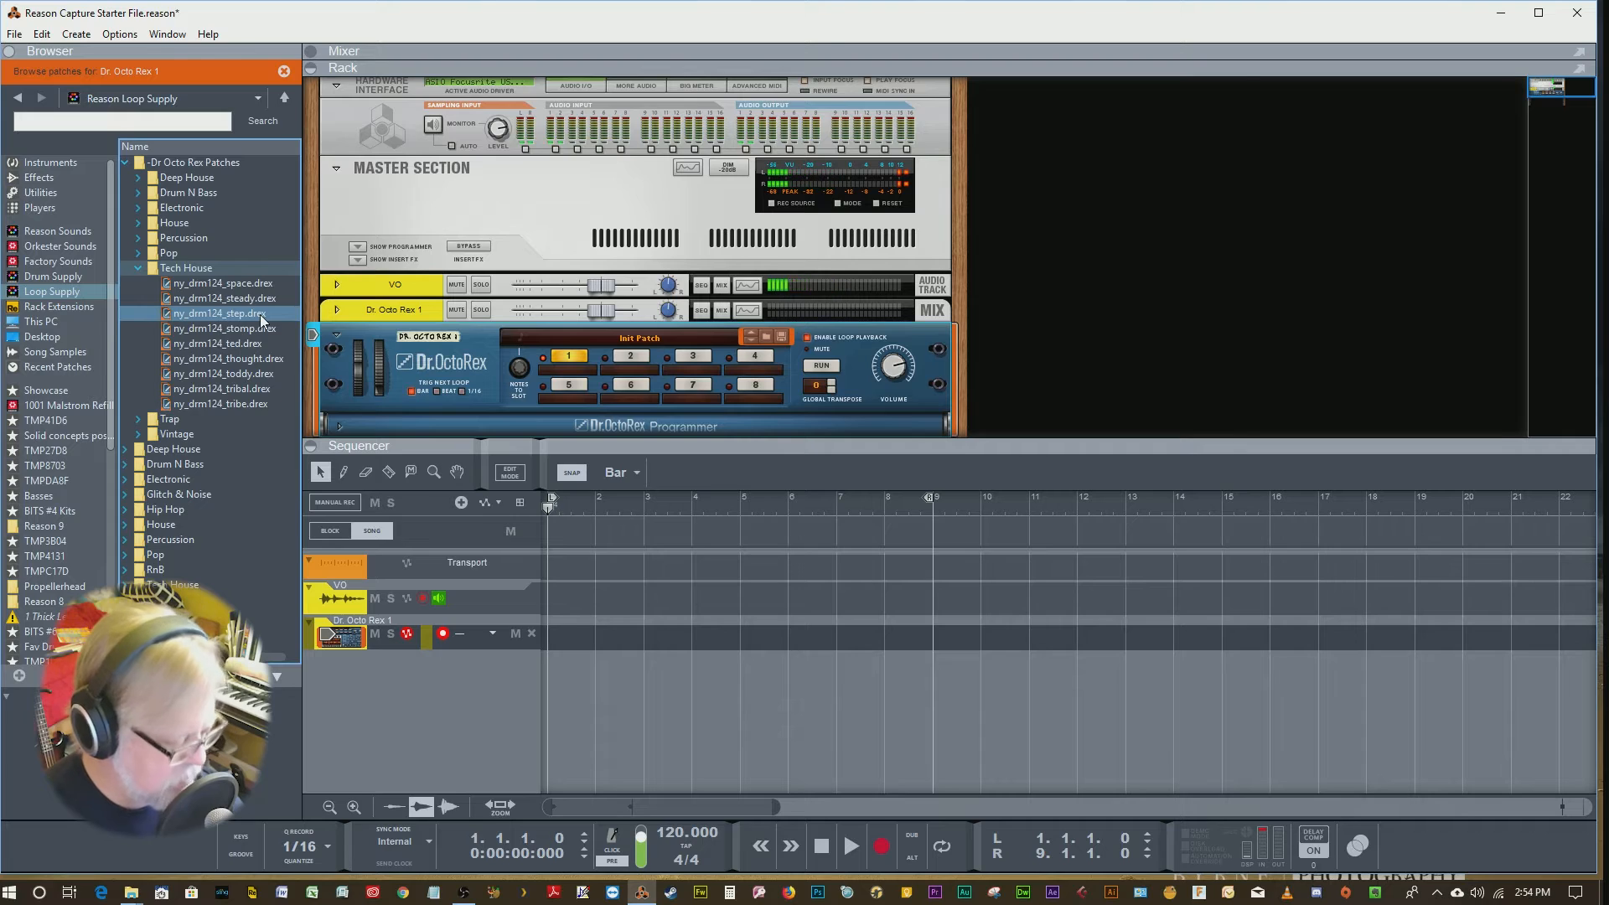
key(alt+s)
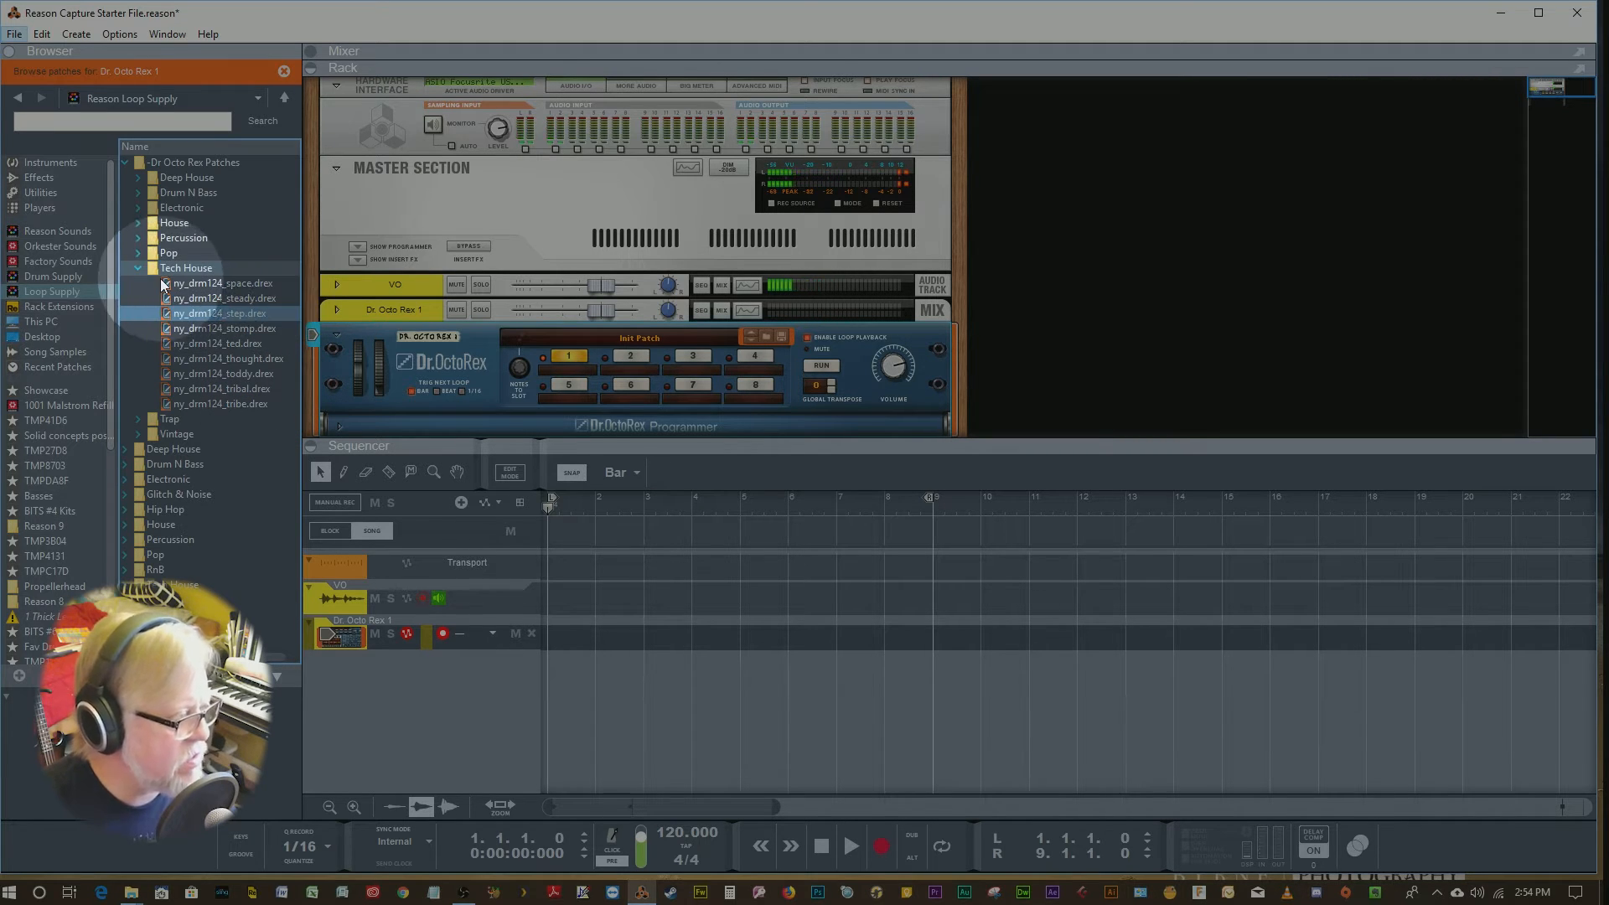
click(190, 268)
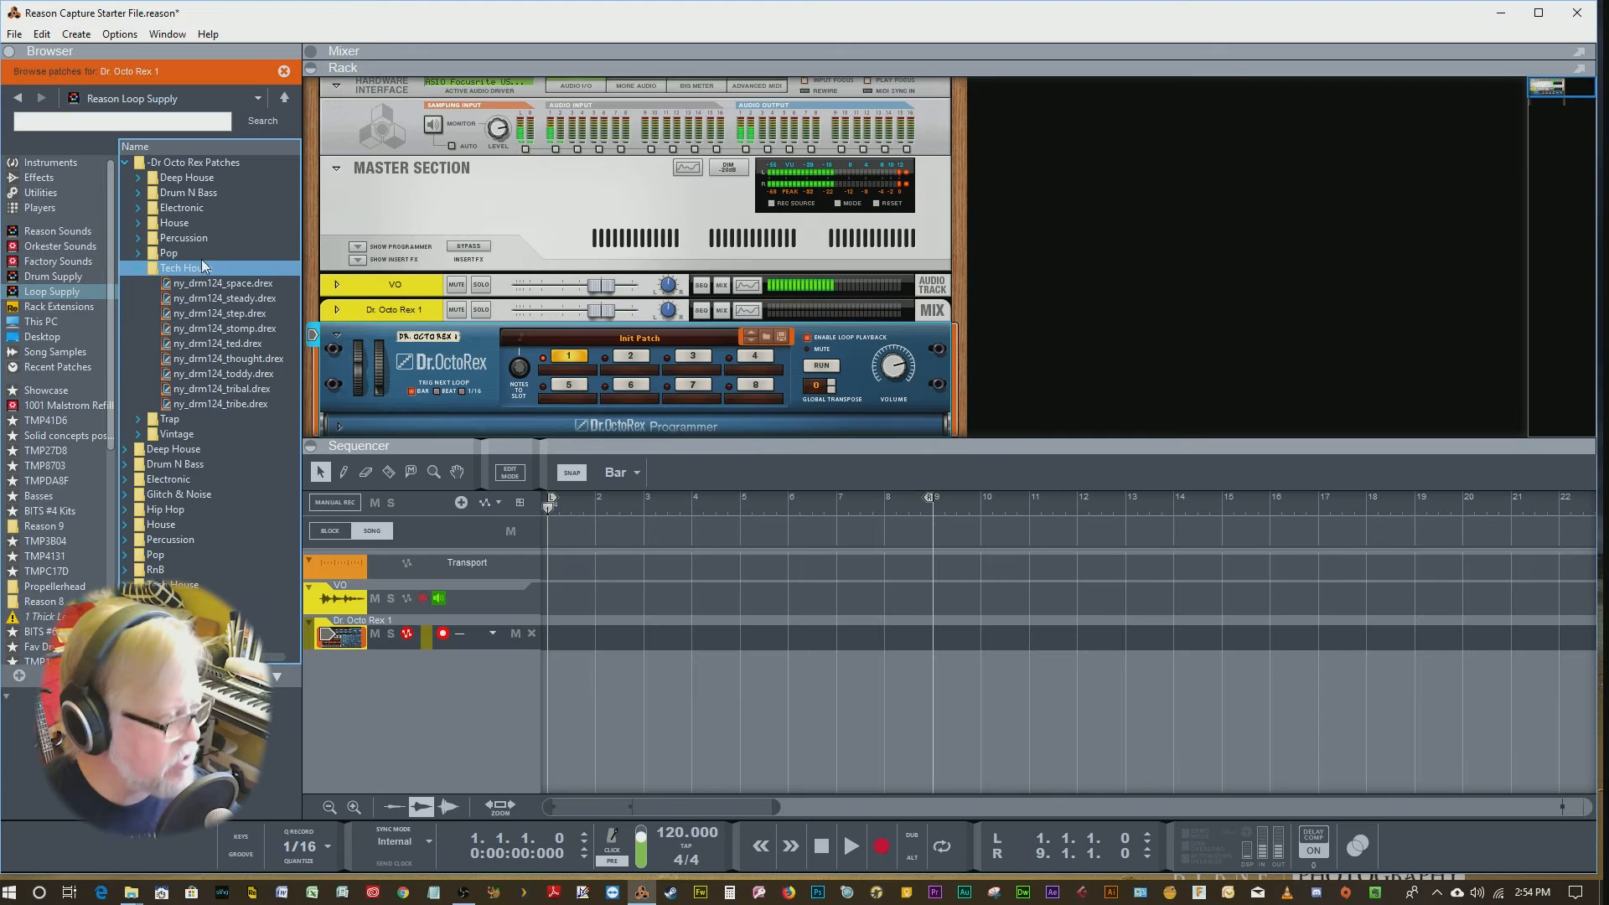
click(228, 284)
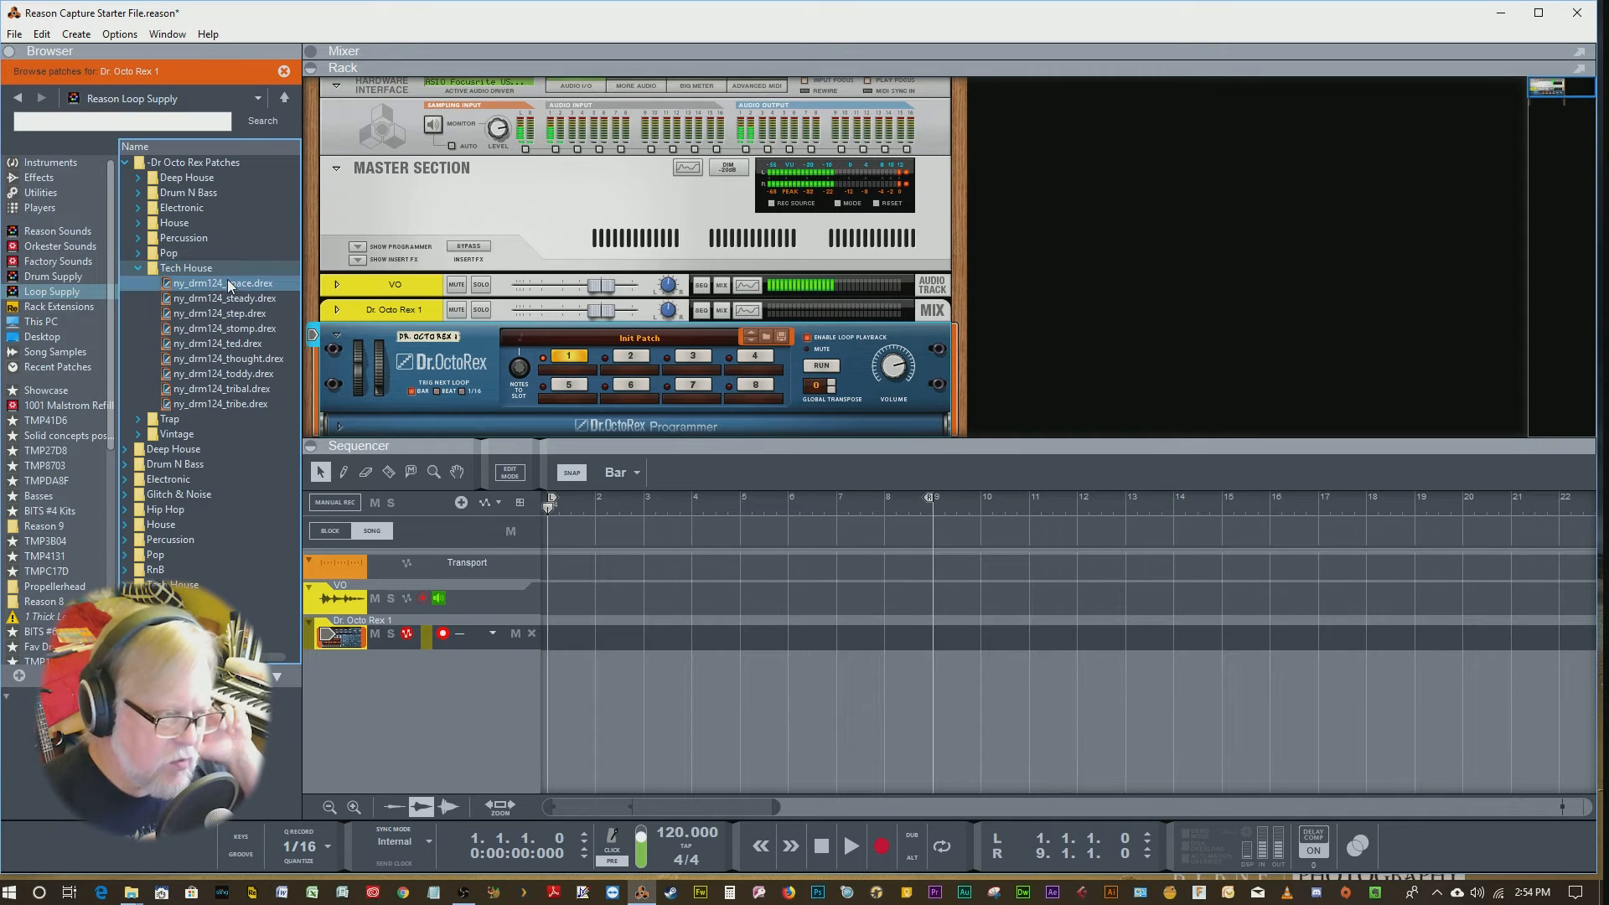
click(238, 314)
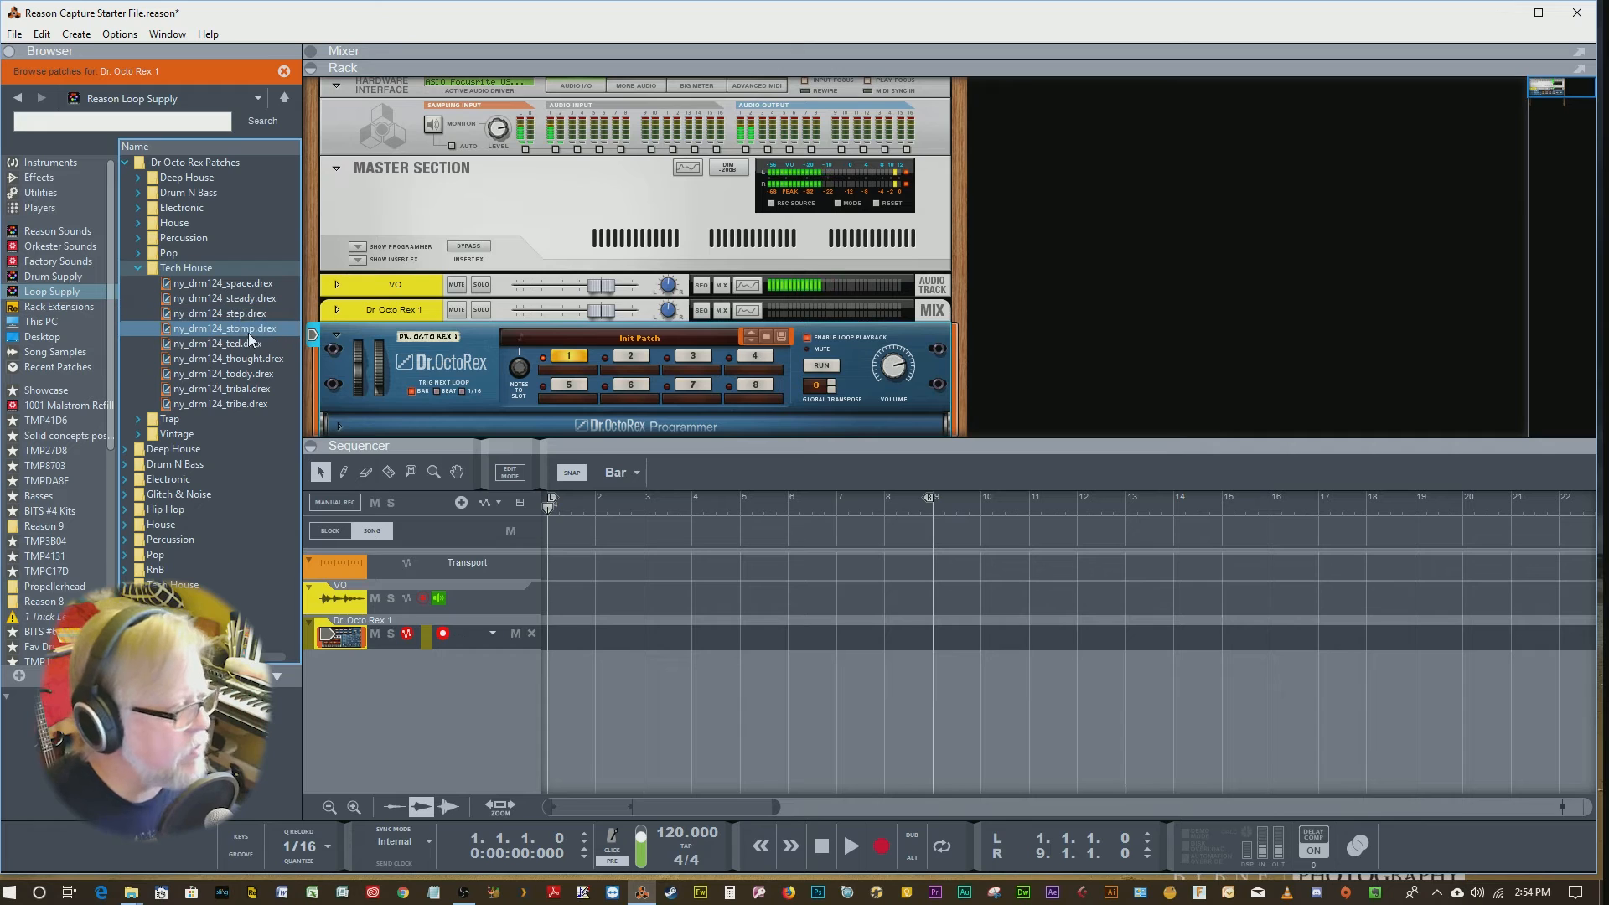
click(248, 331)
click(221, 375)
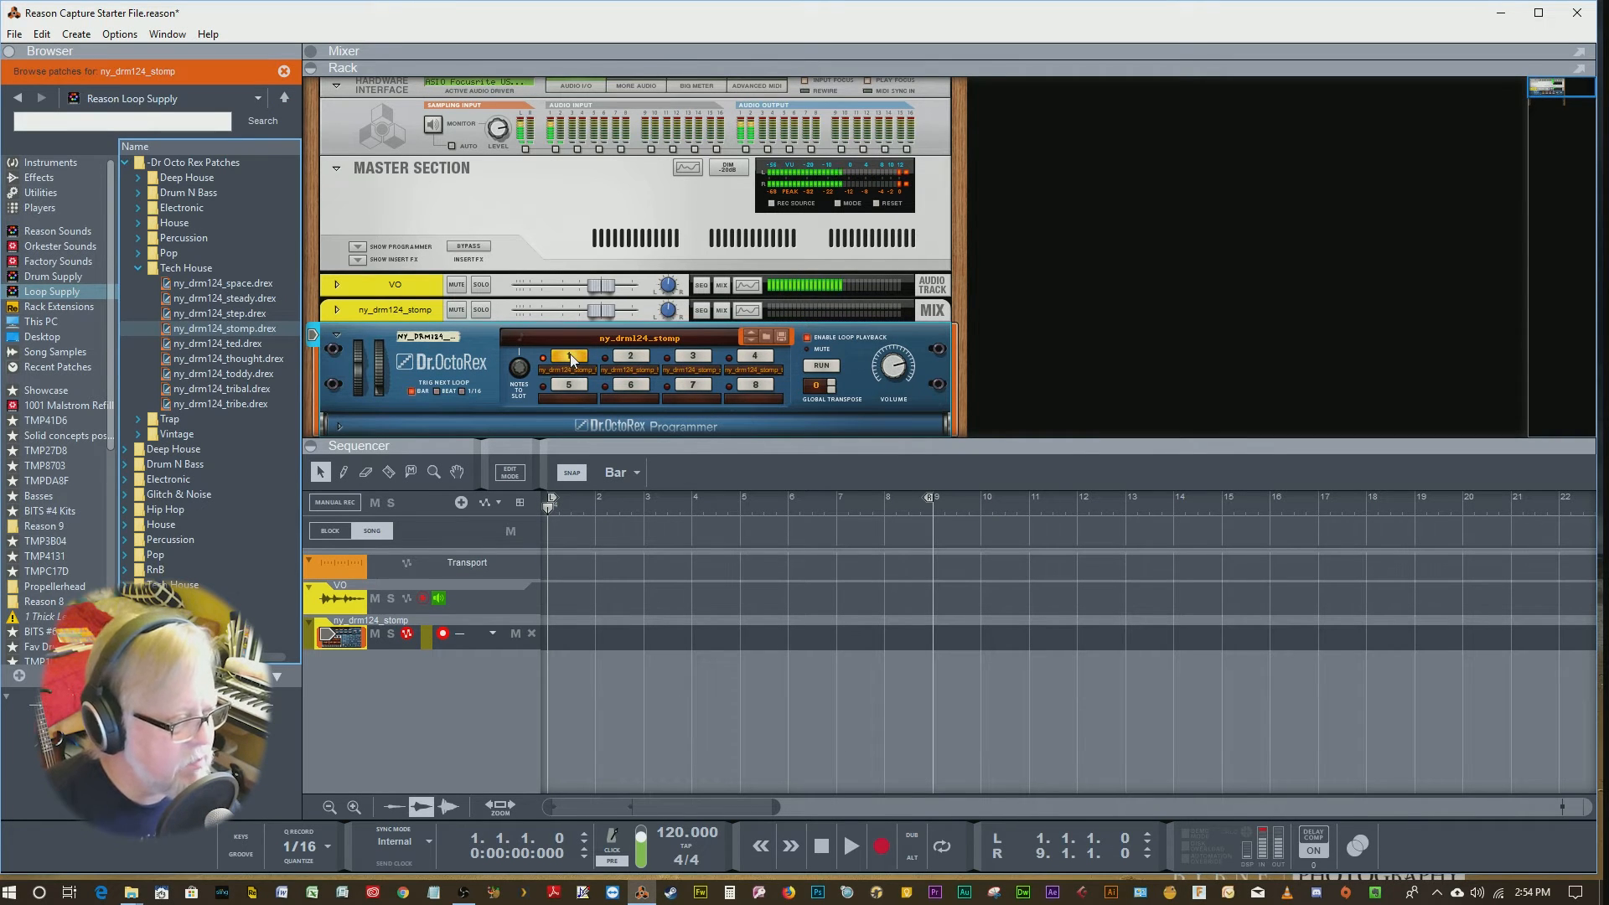
Run the loop player to audition the loops in slots 1 to 4, and stop it.
click(571, 359)
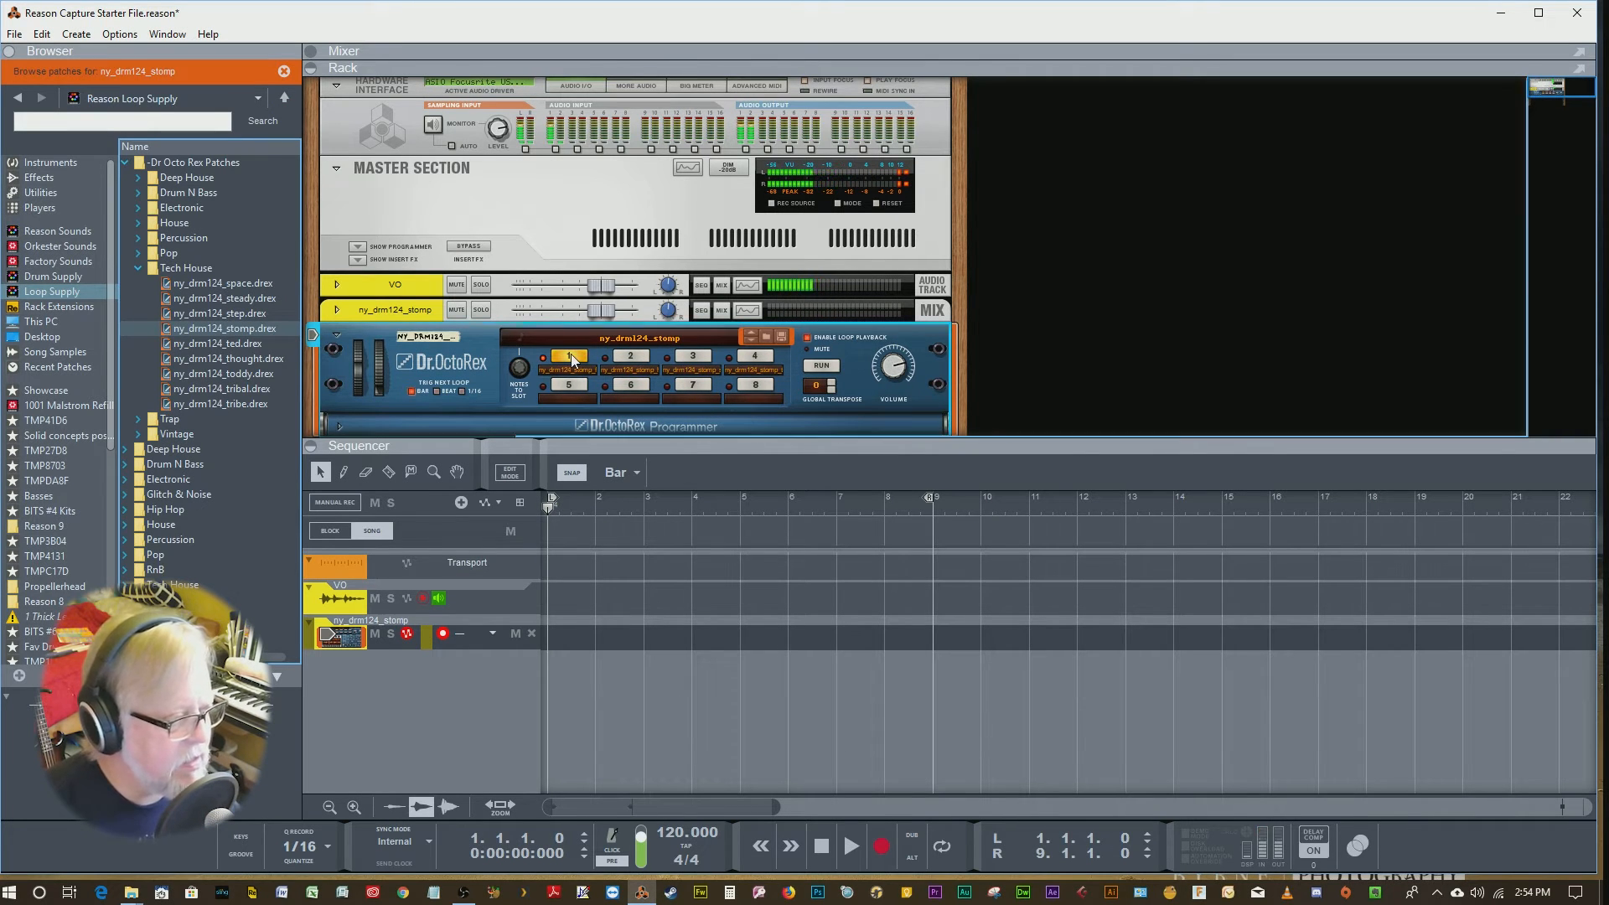
click(820, 365)
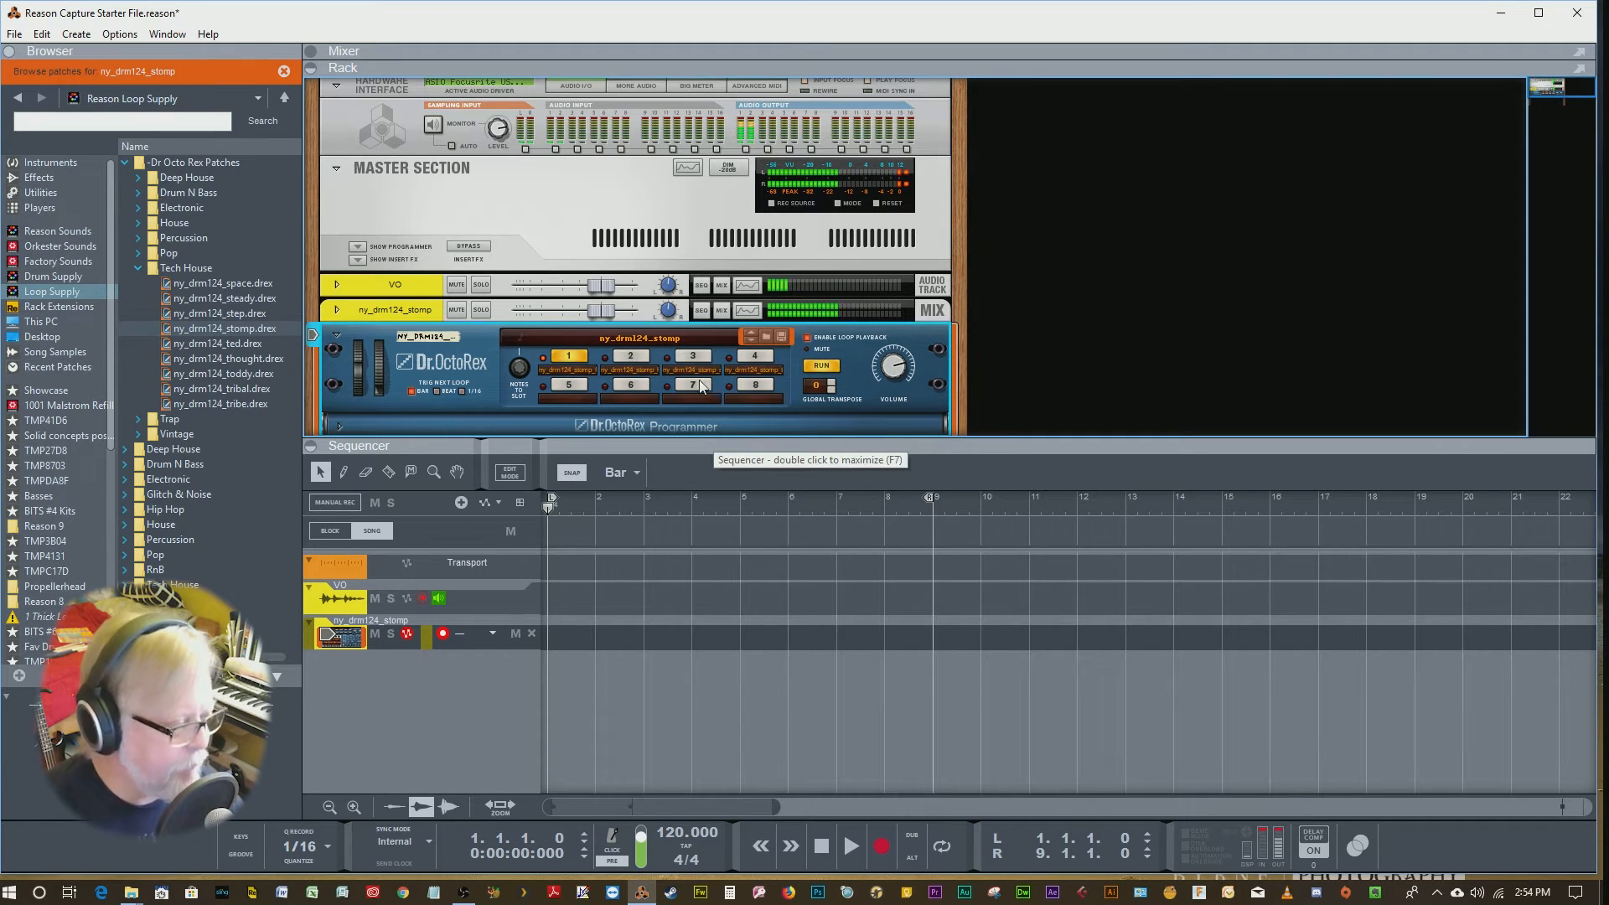
click(642, 359)
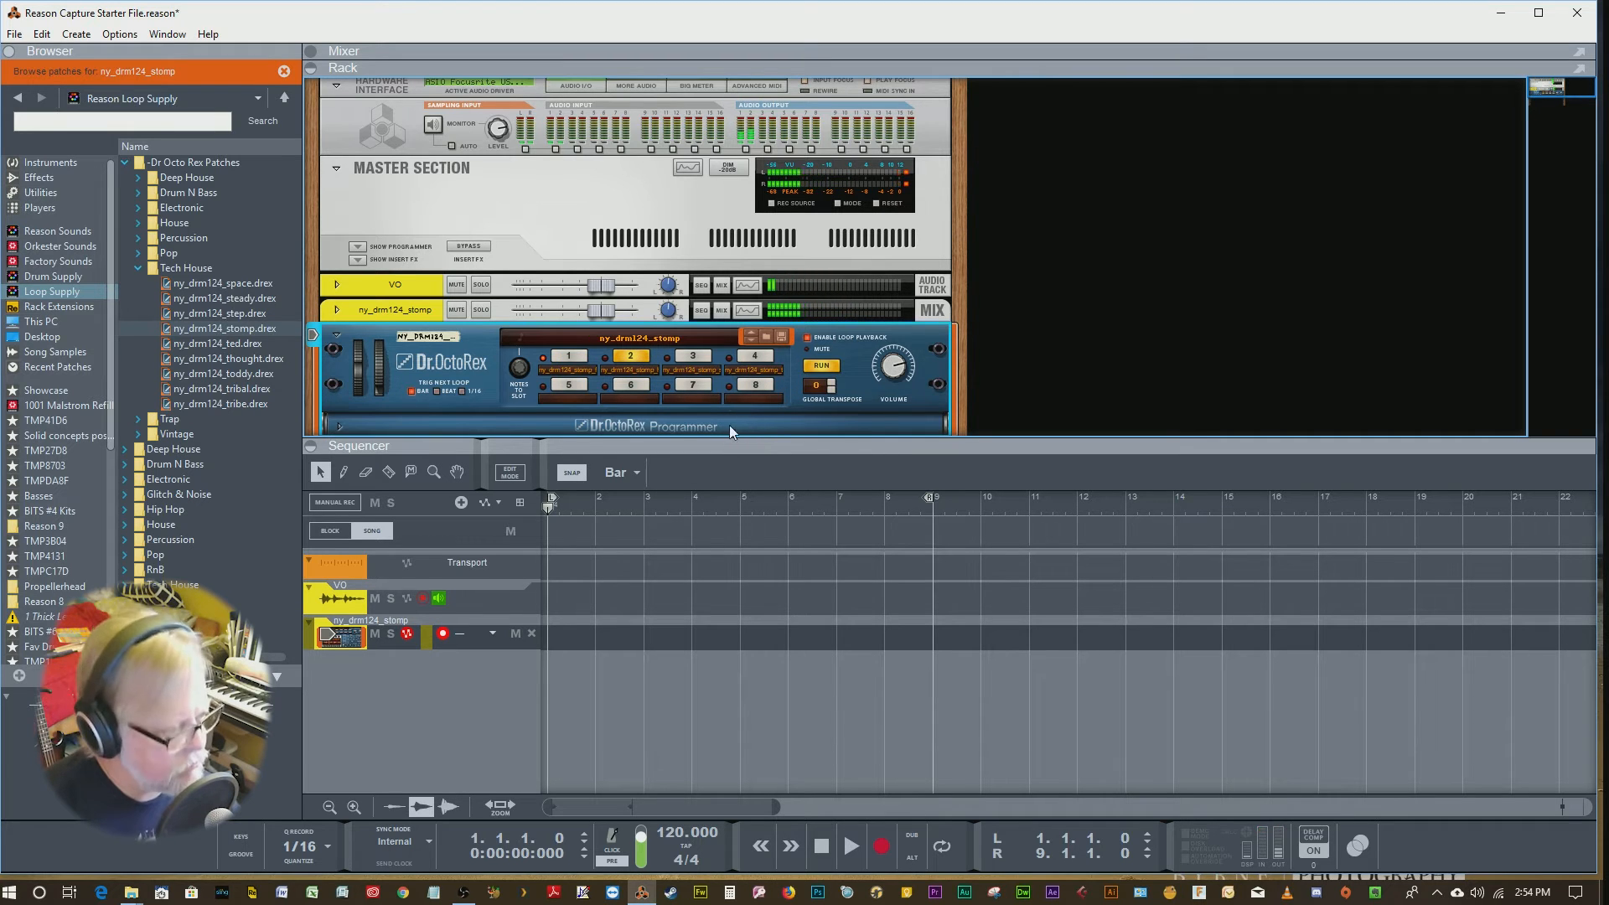
click(697, 355)
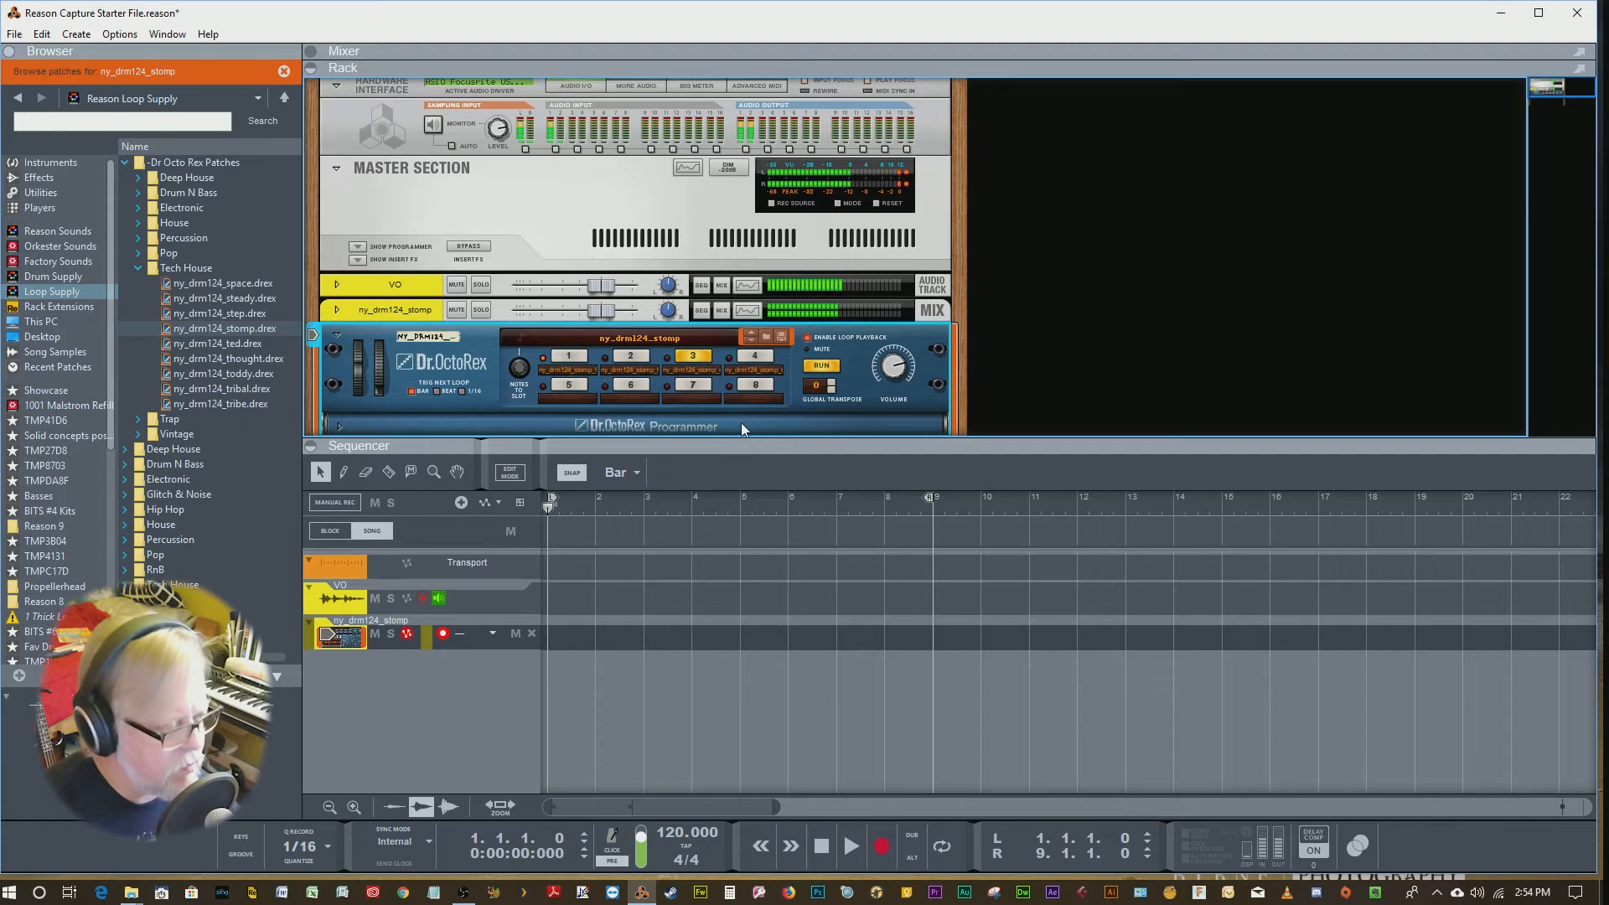
click(754, 355)
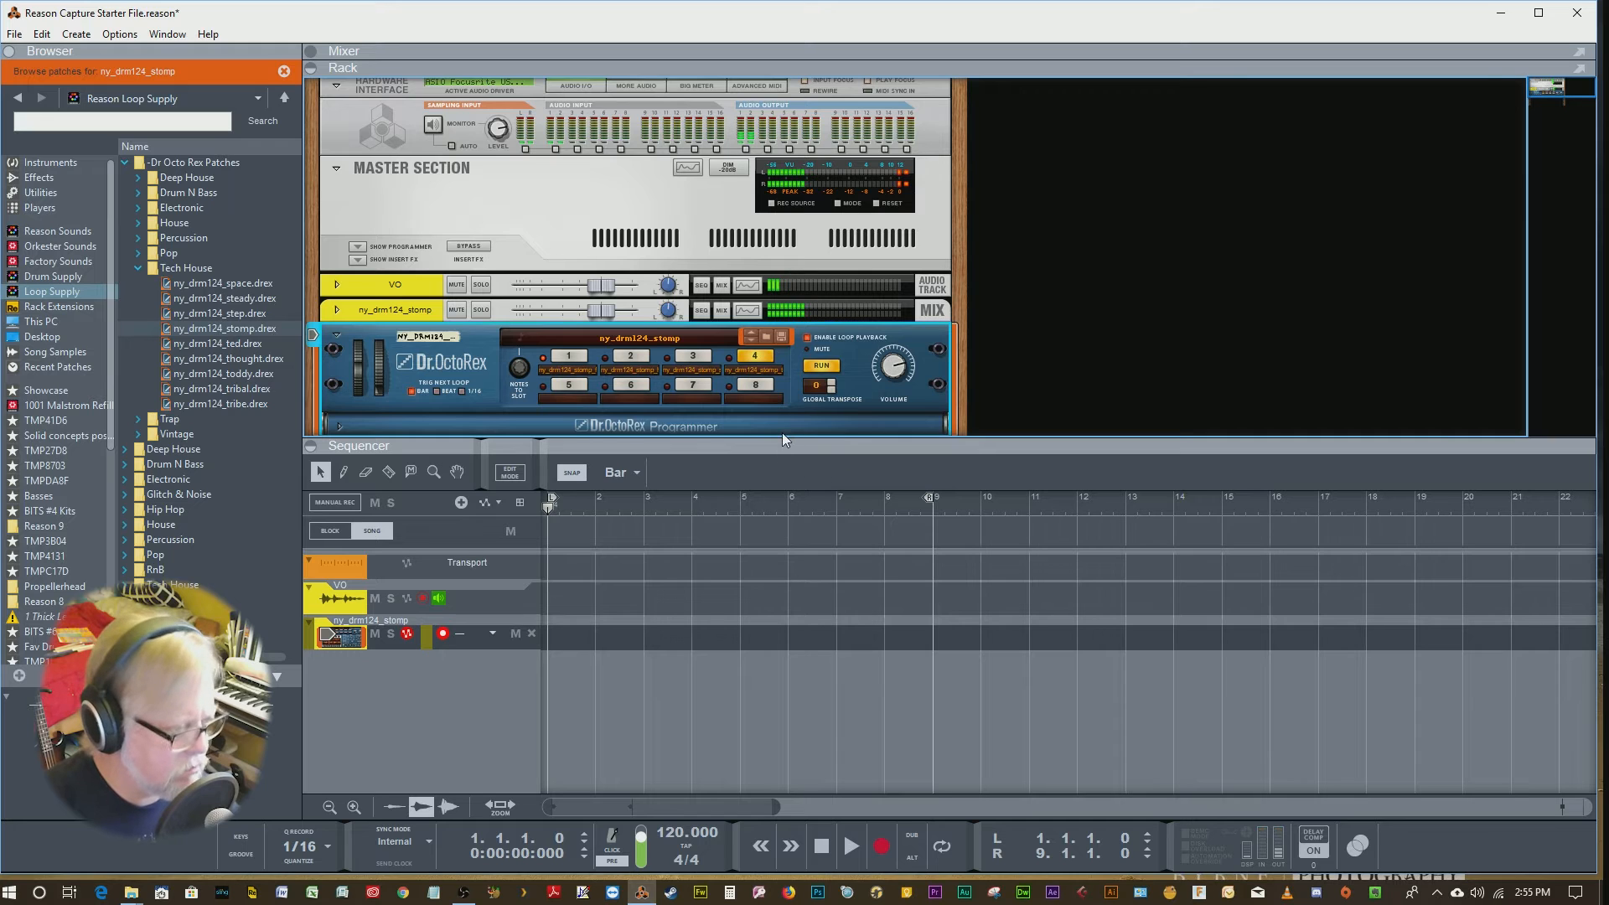
click(822, 367)
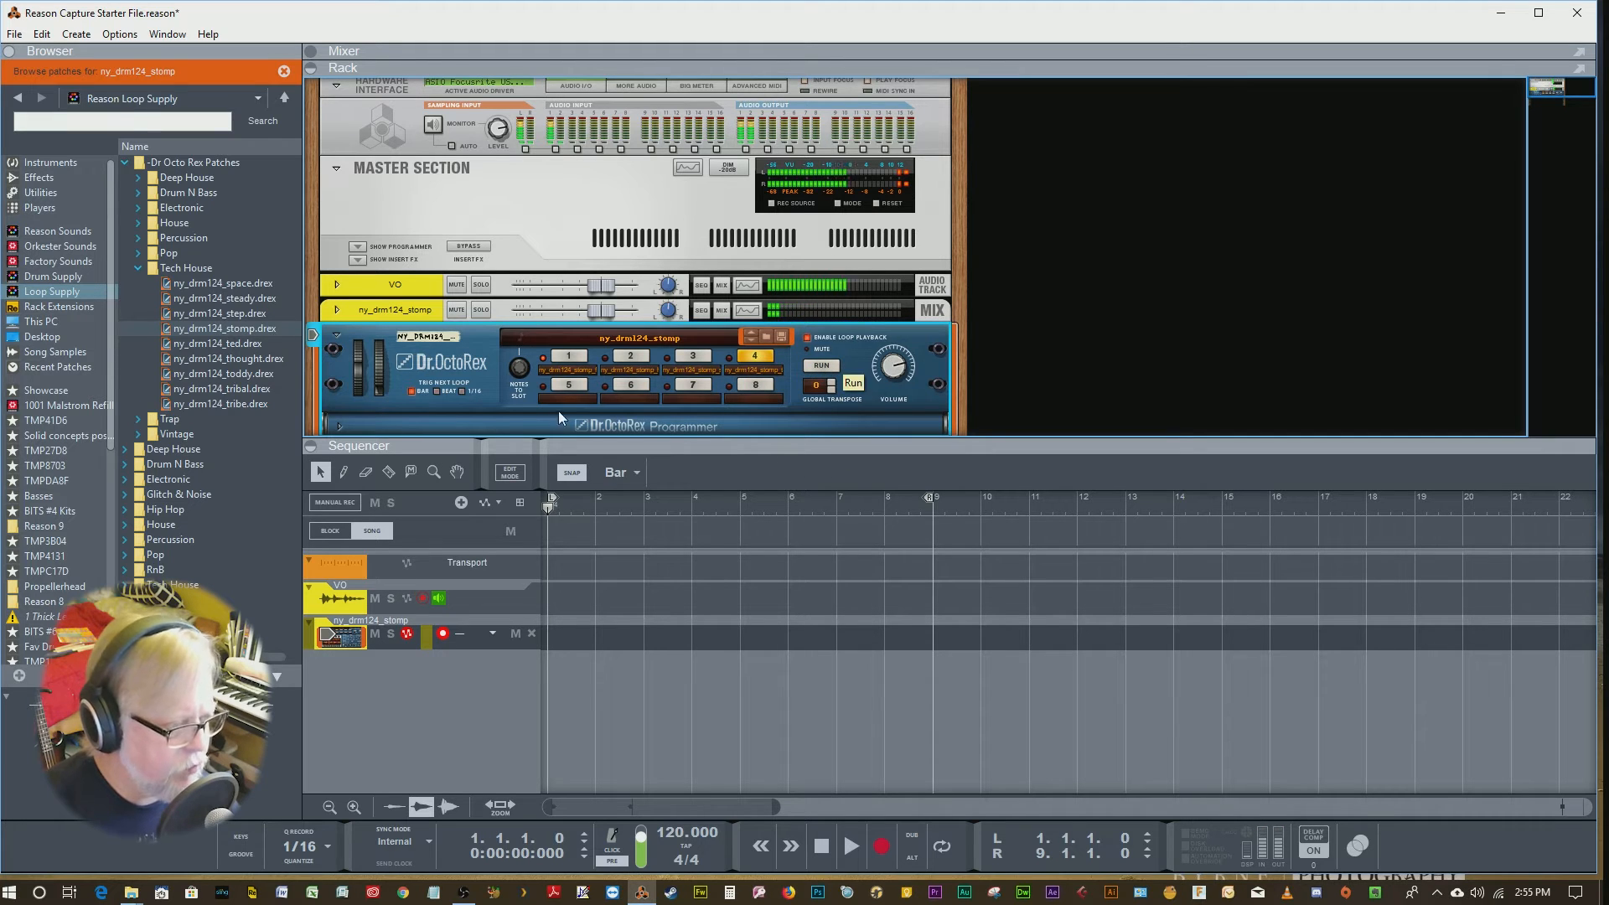
Record loop switching on the ny_drm124_stomp track from bar 1, triggering slots 1, 2, 3, 4 and 1 again, and stop around bar 14.
click(567, 358)
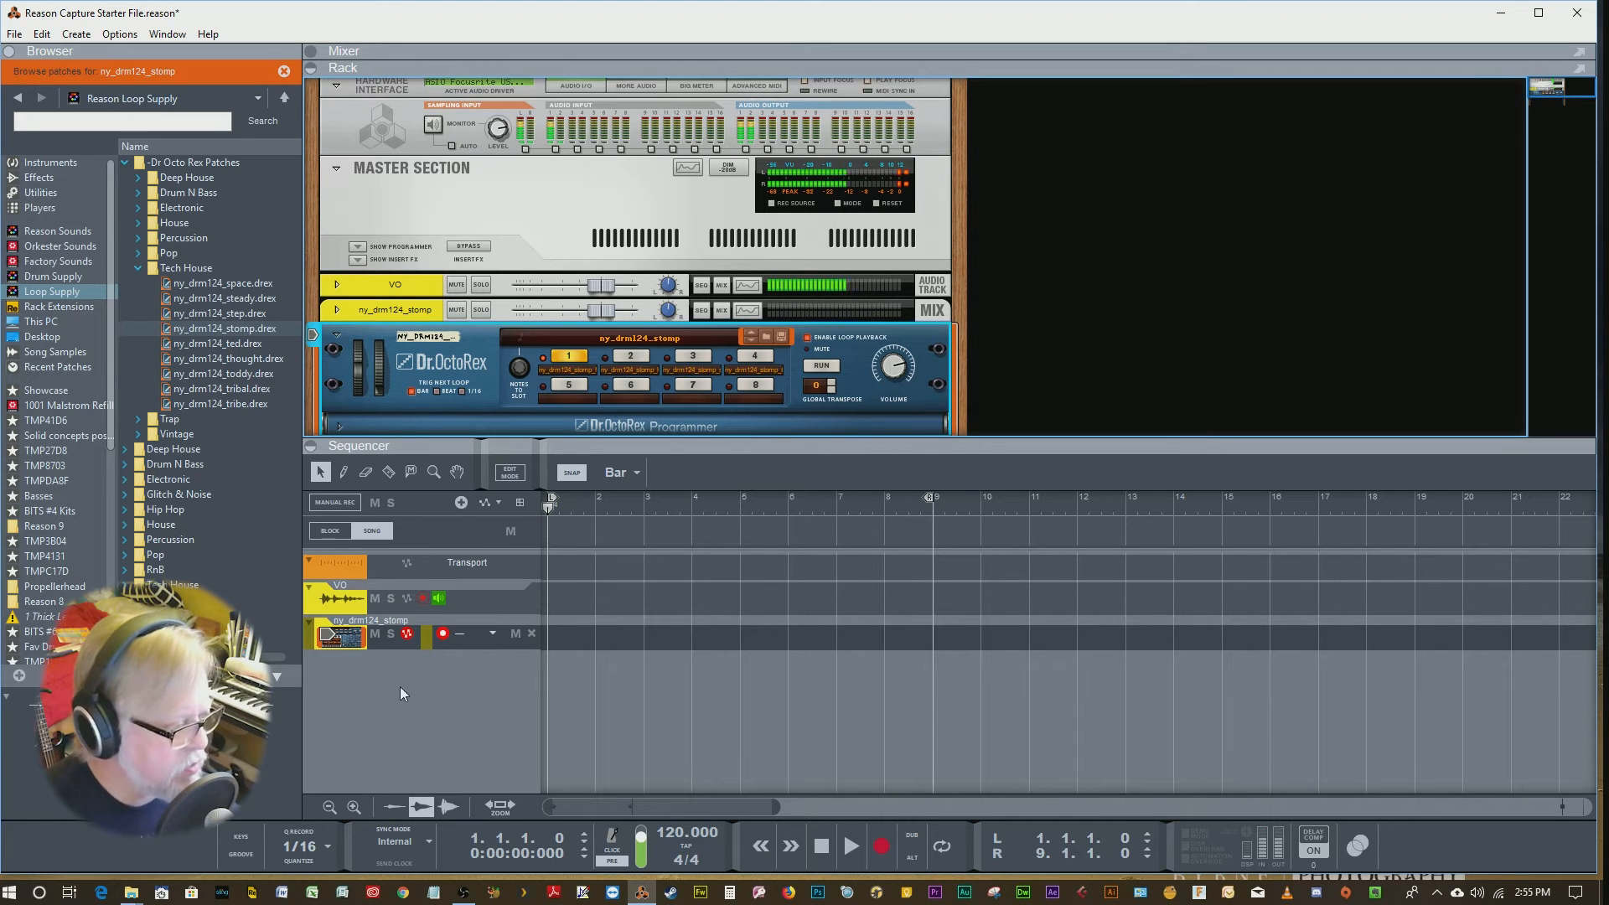
click(443, 635)
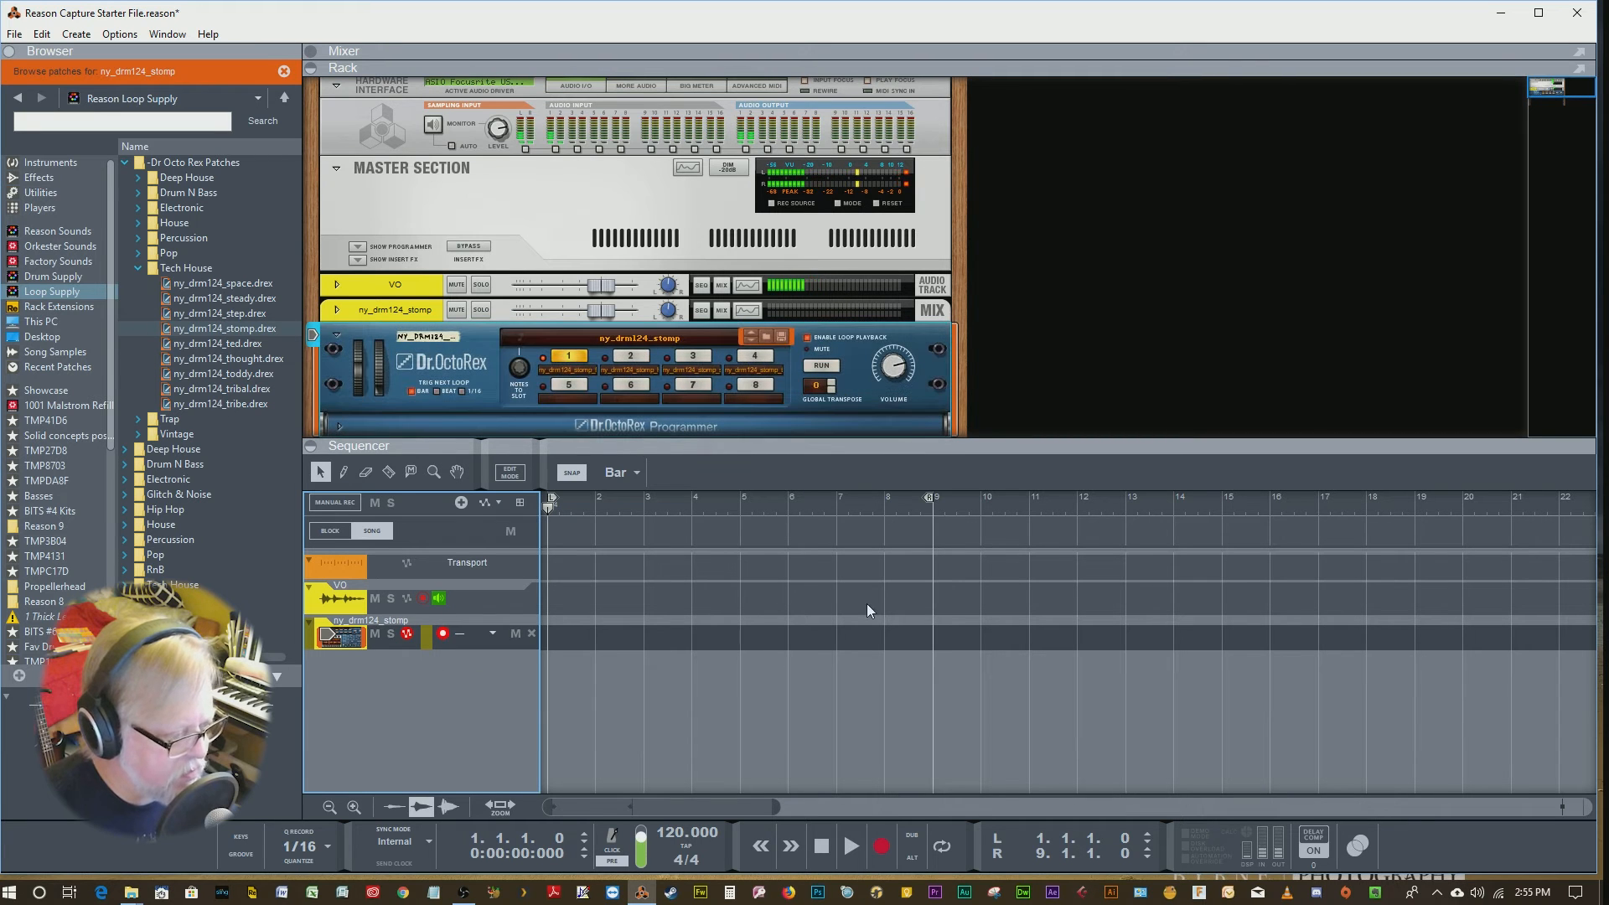
click(554, 504)
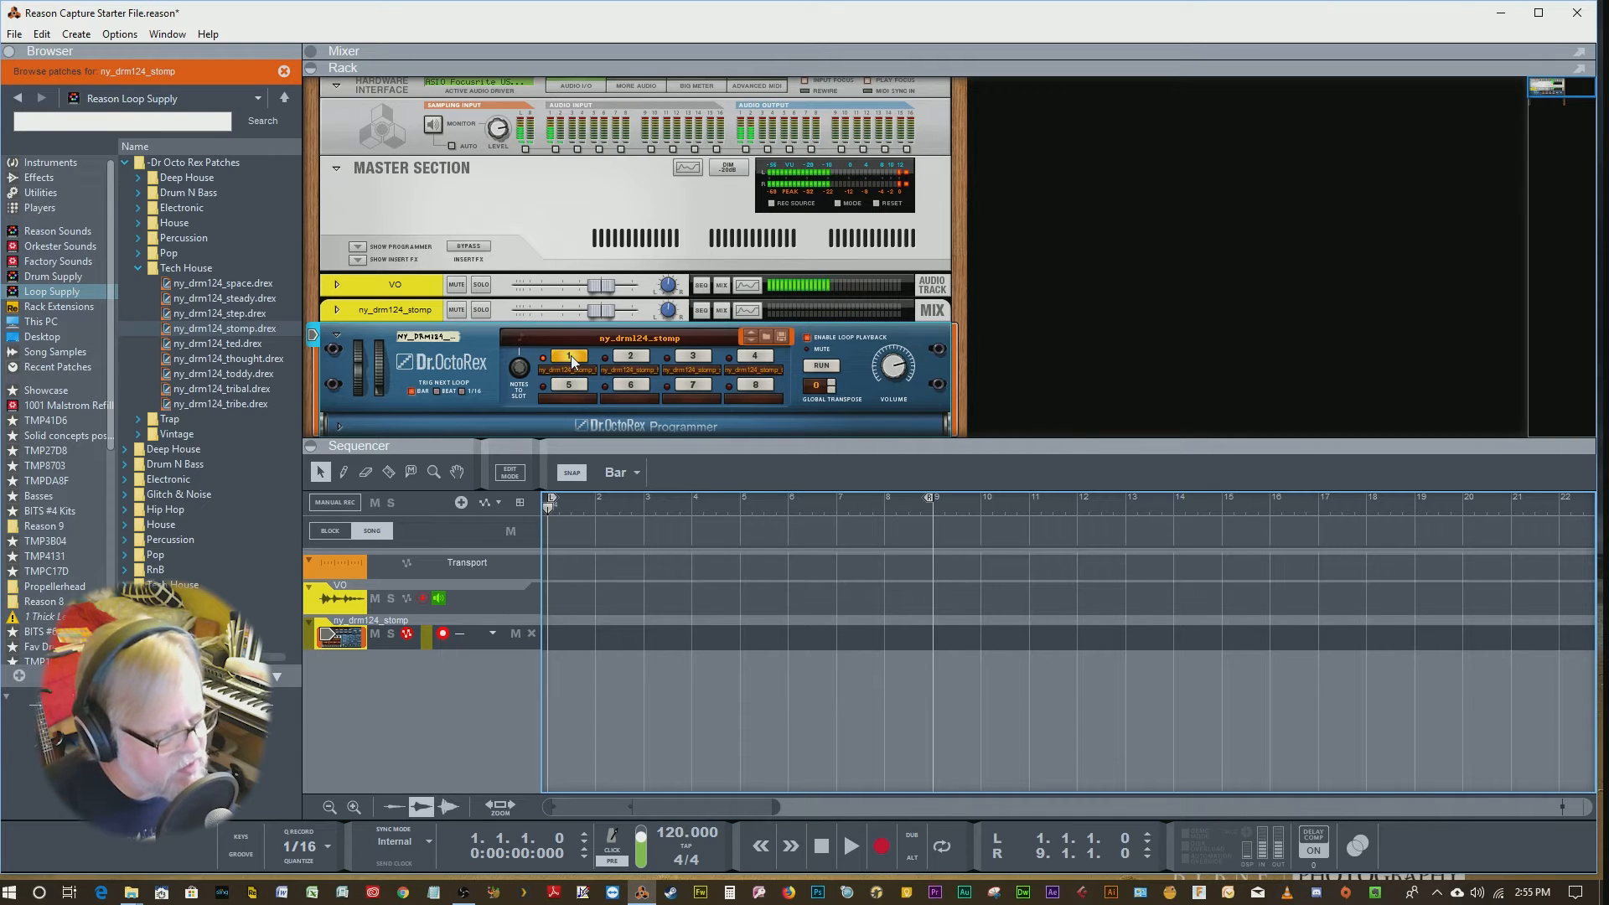
click(882, 845)
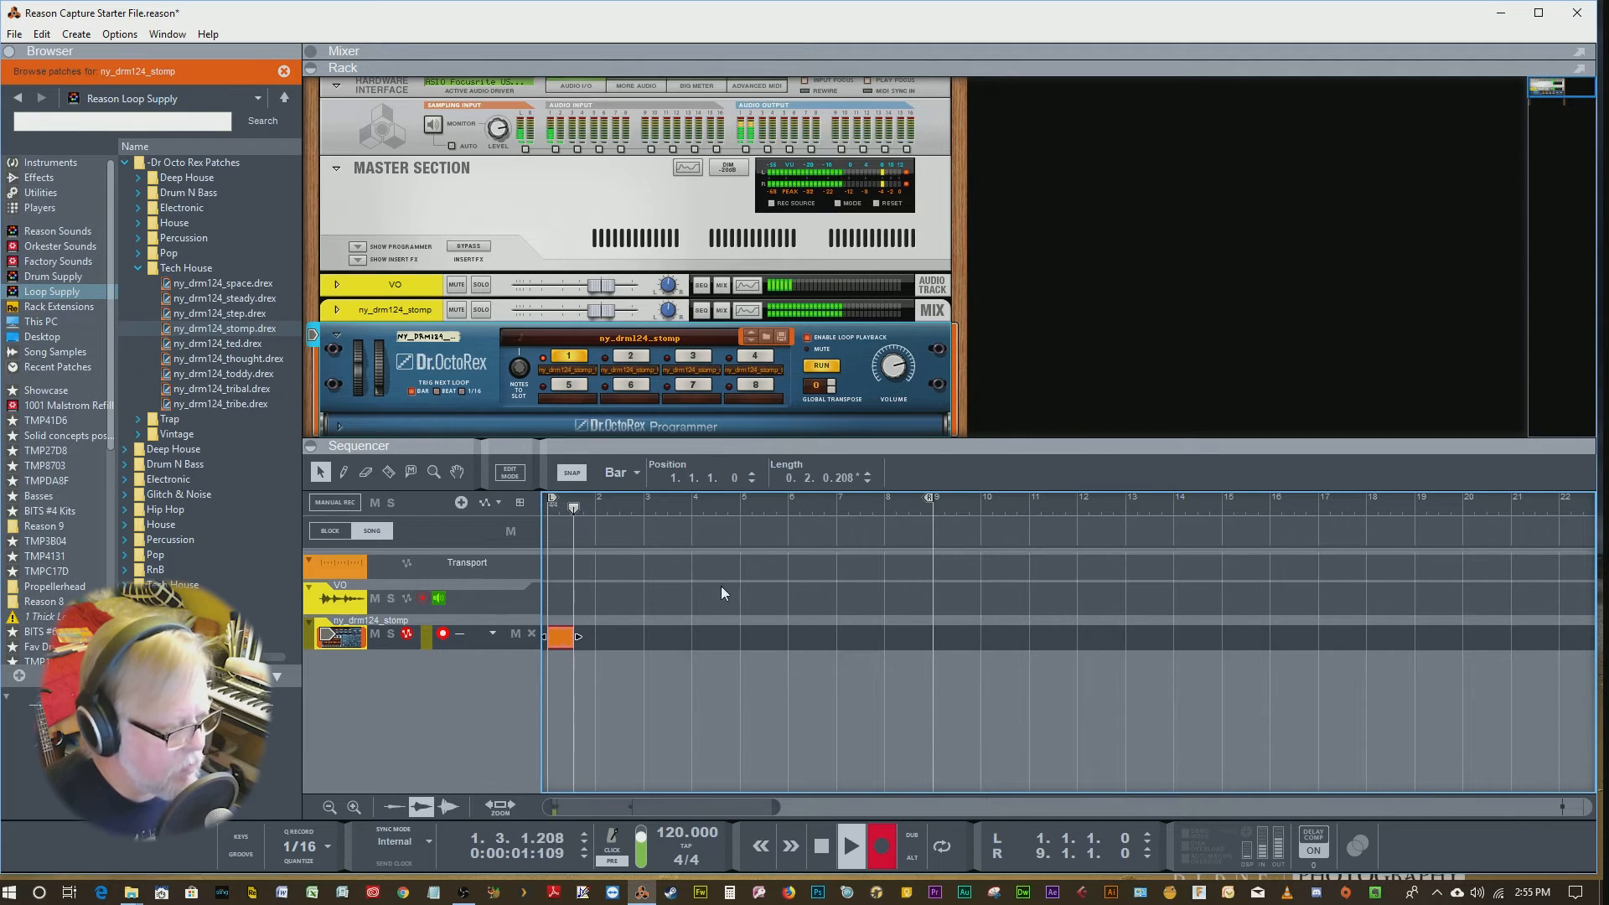
click(632, 357)
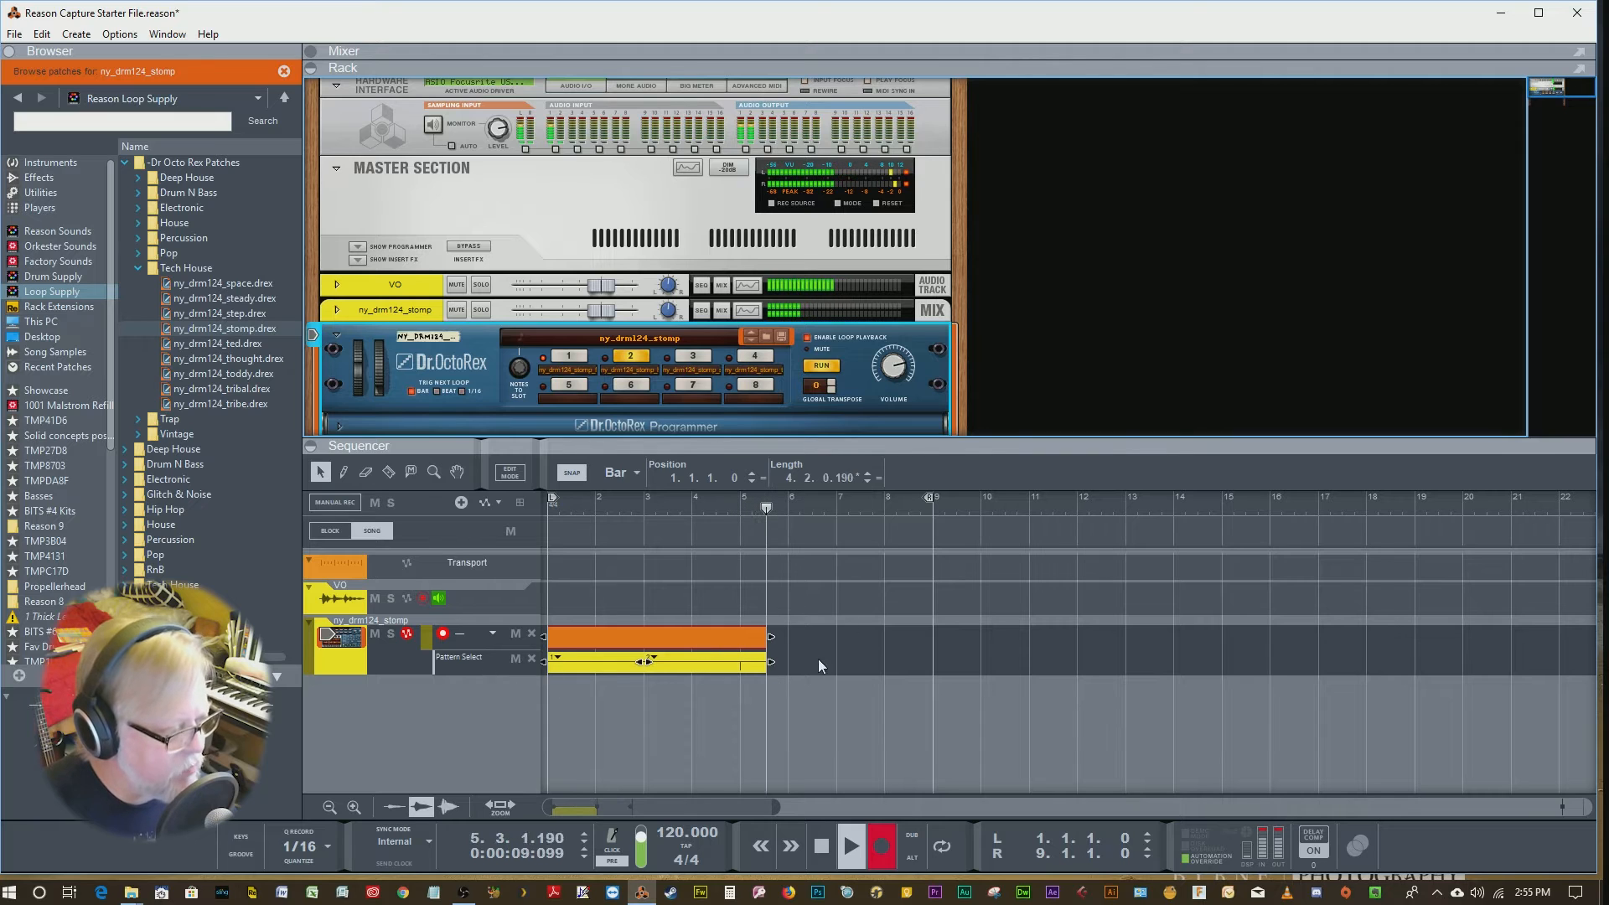
click(690, 358)
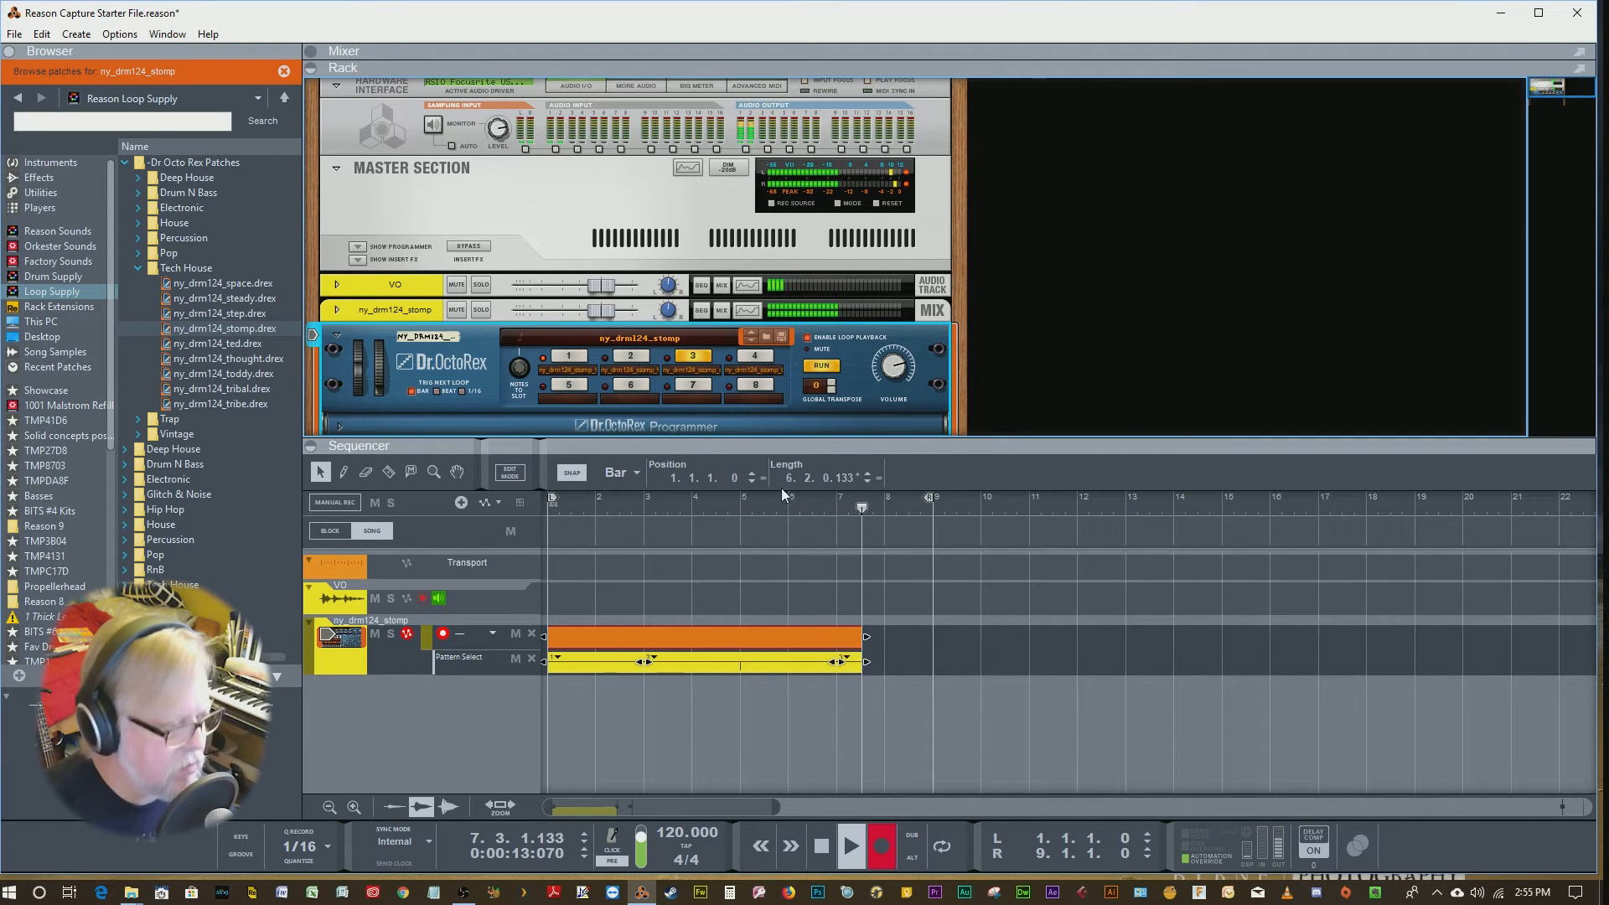
click(753, 354)
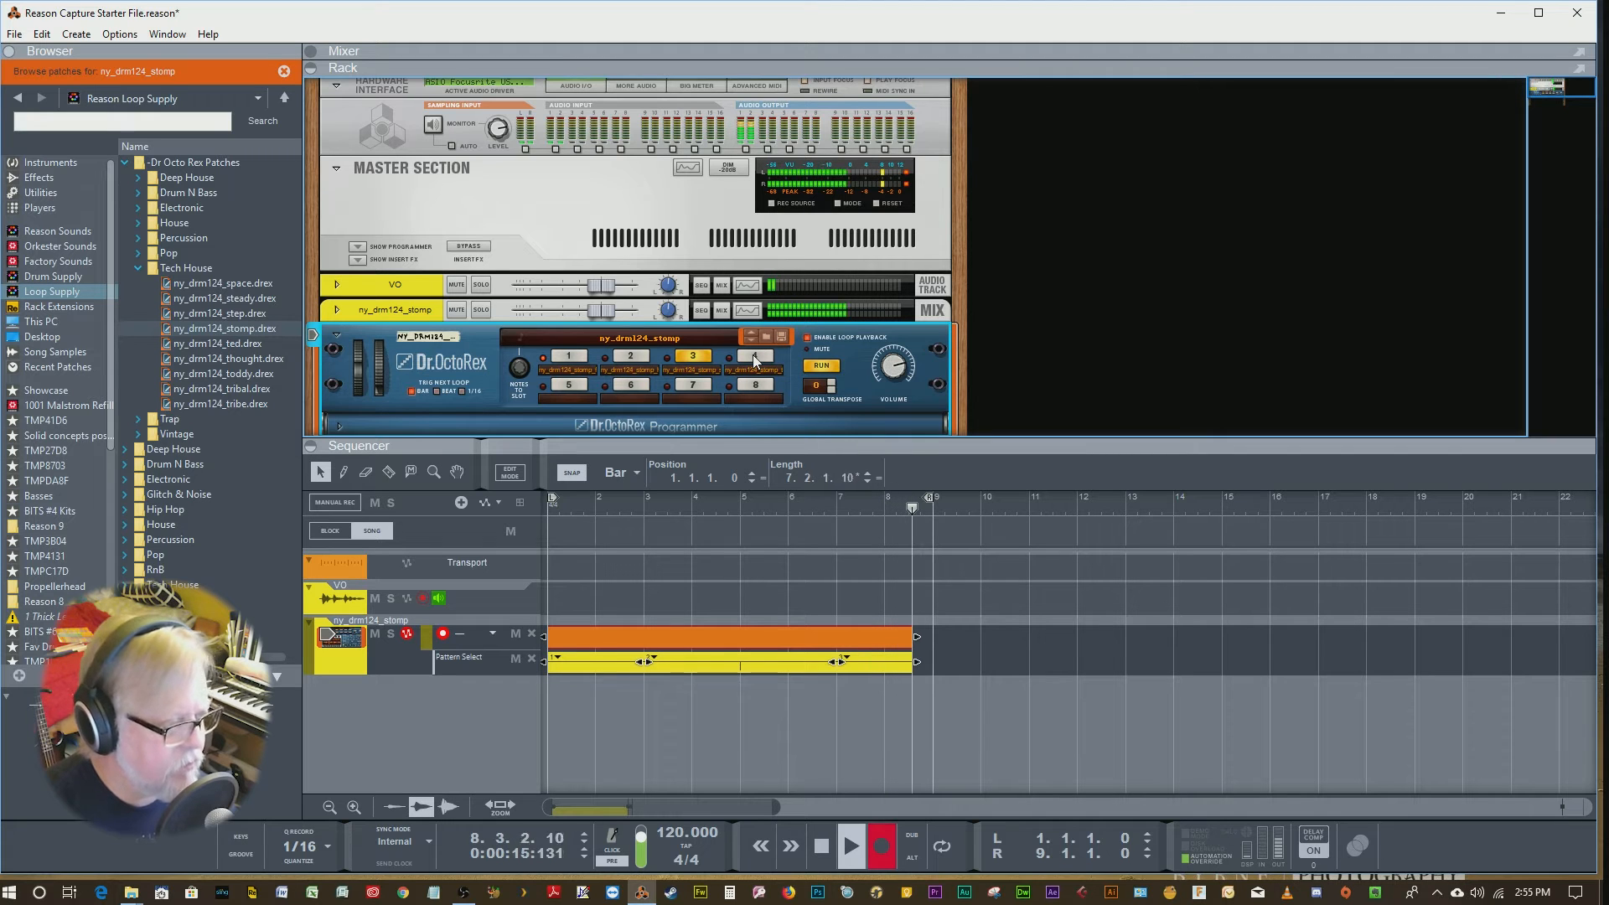
click(569, 357)
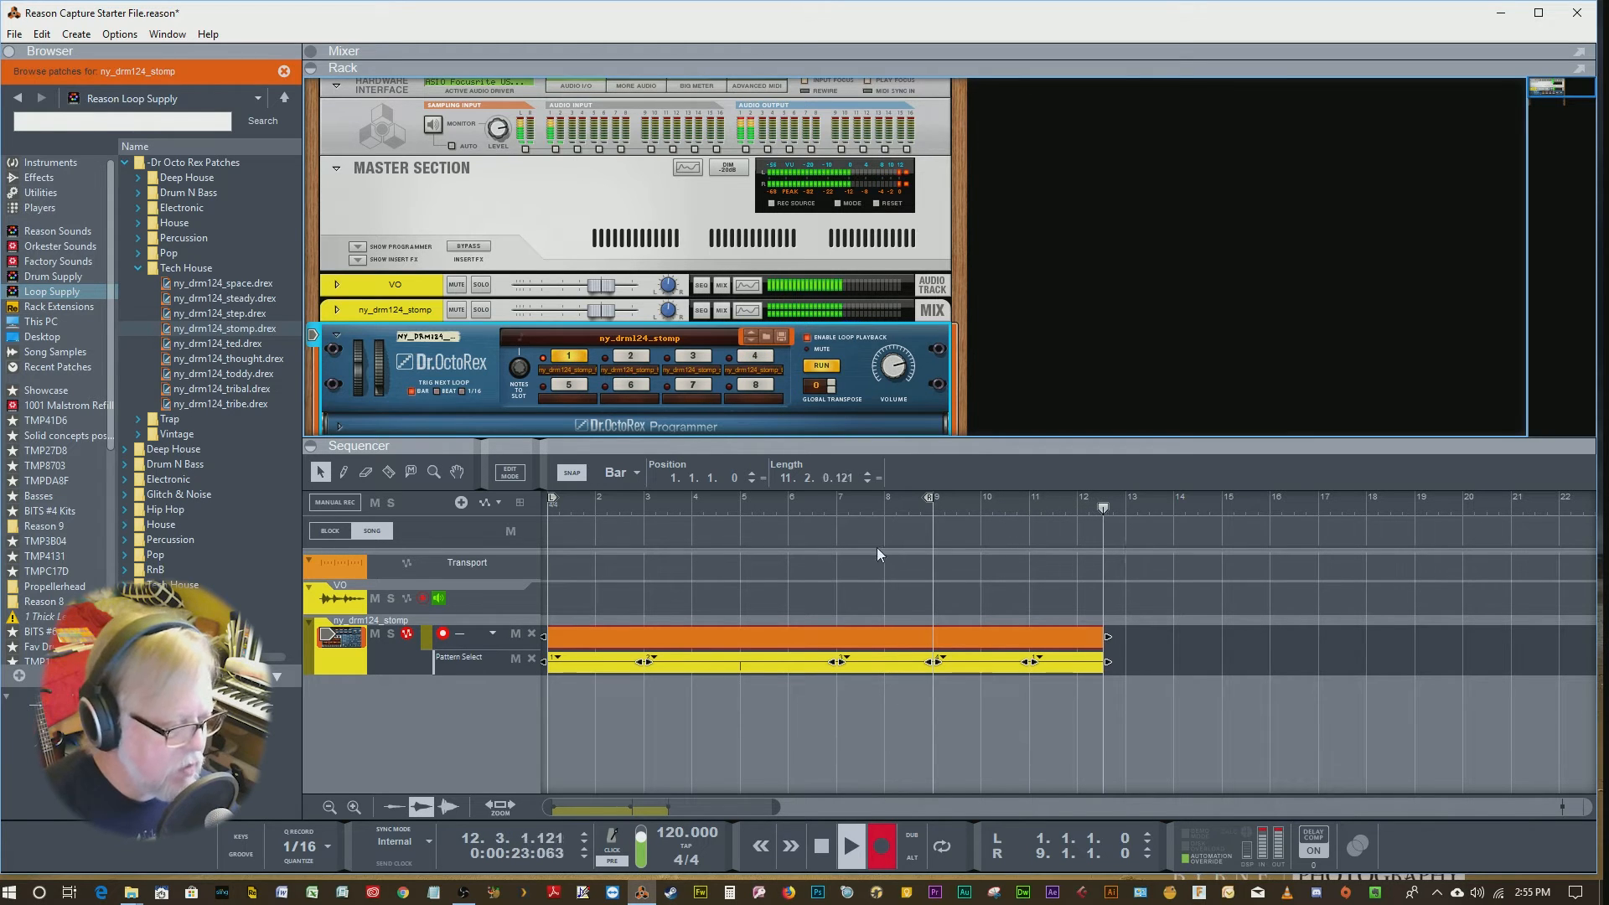
click(823, 847)
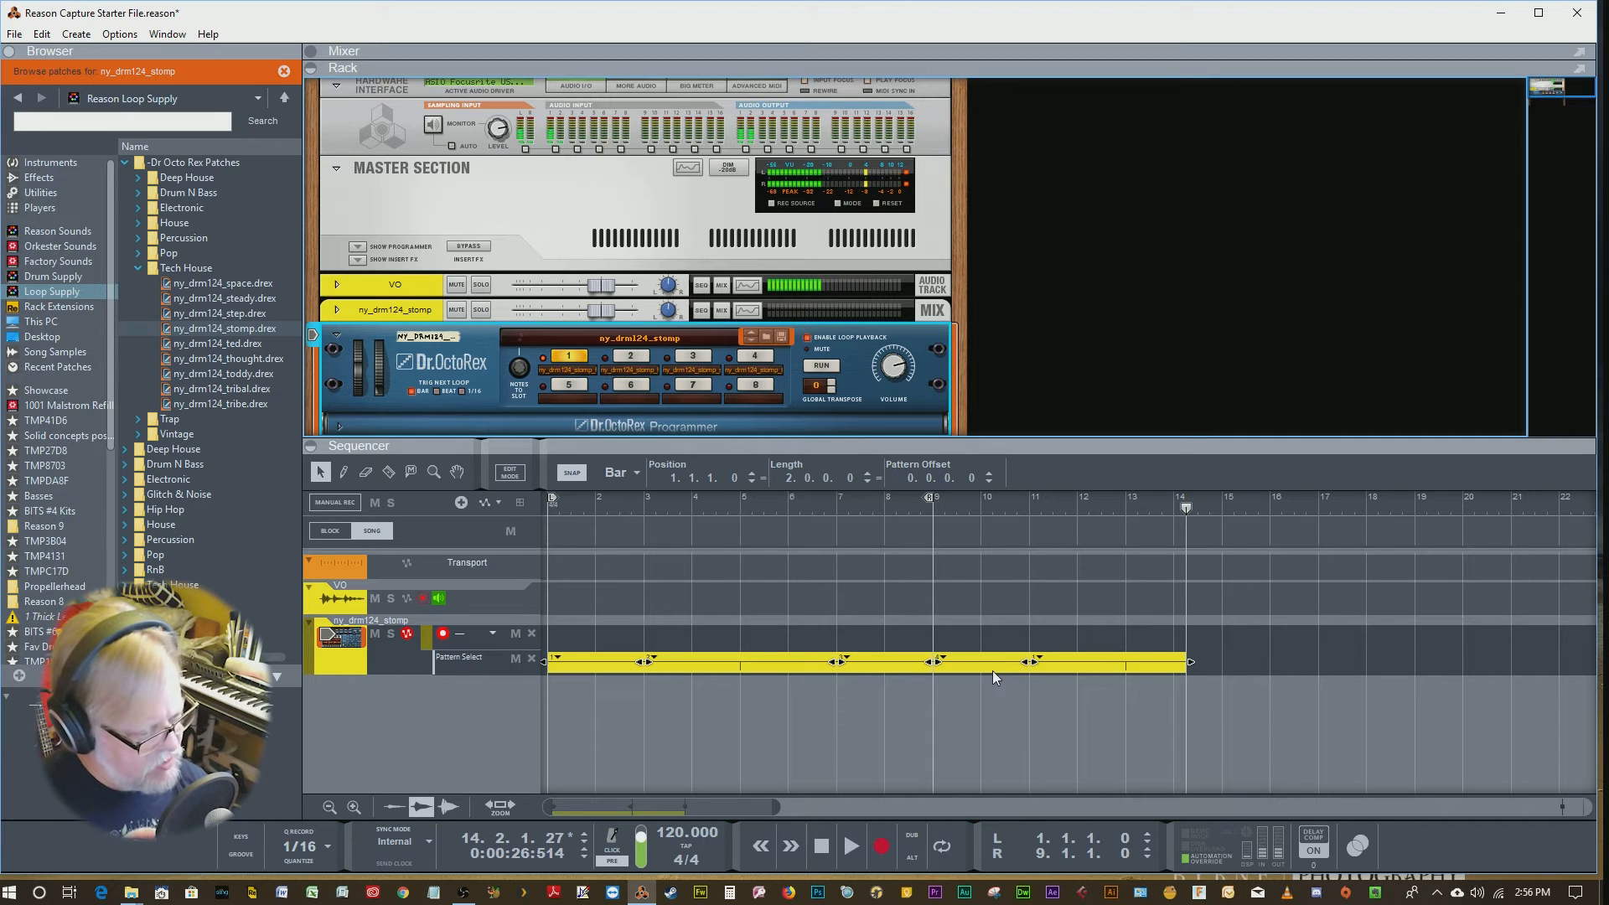
Move the song position to bar 11 and try the 1/16 Trig Next Loop setting before restoring Bar.
click(614, 705)
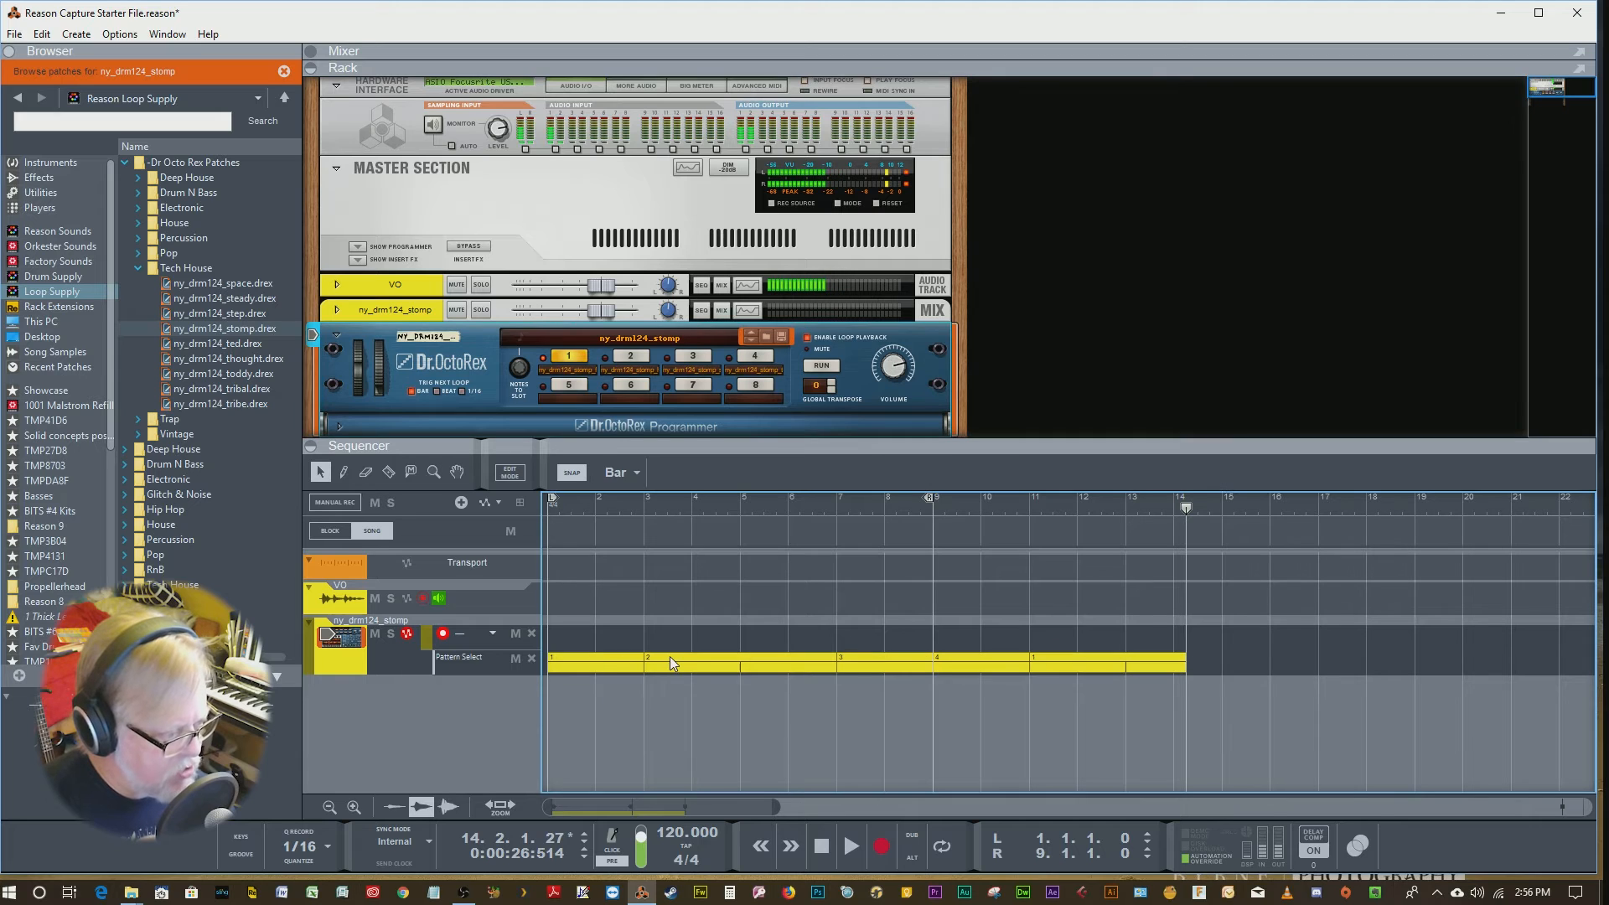
drag(648, 508, 1017, 534)
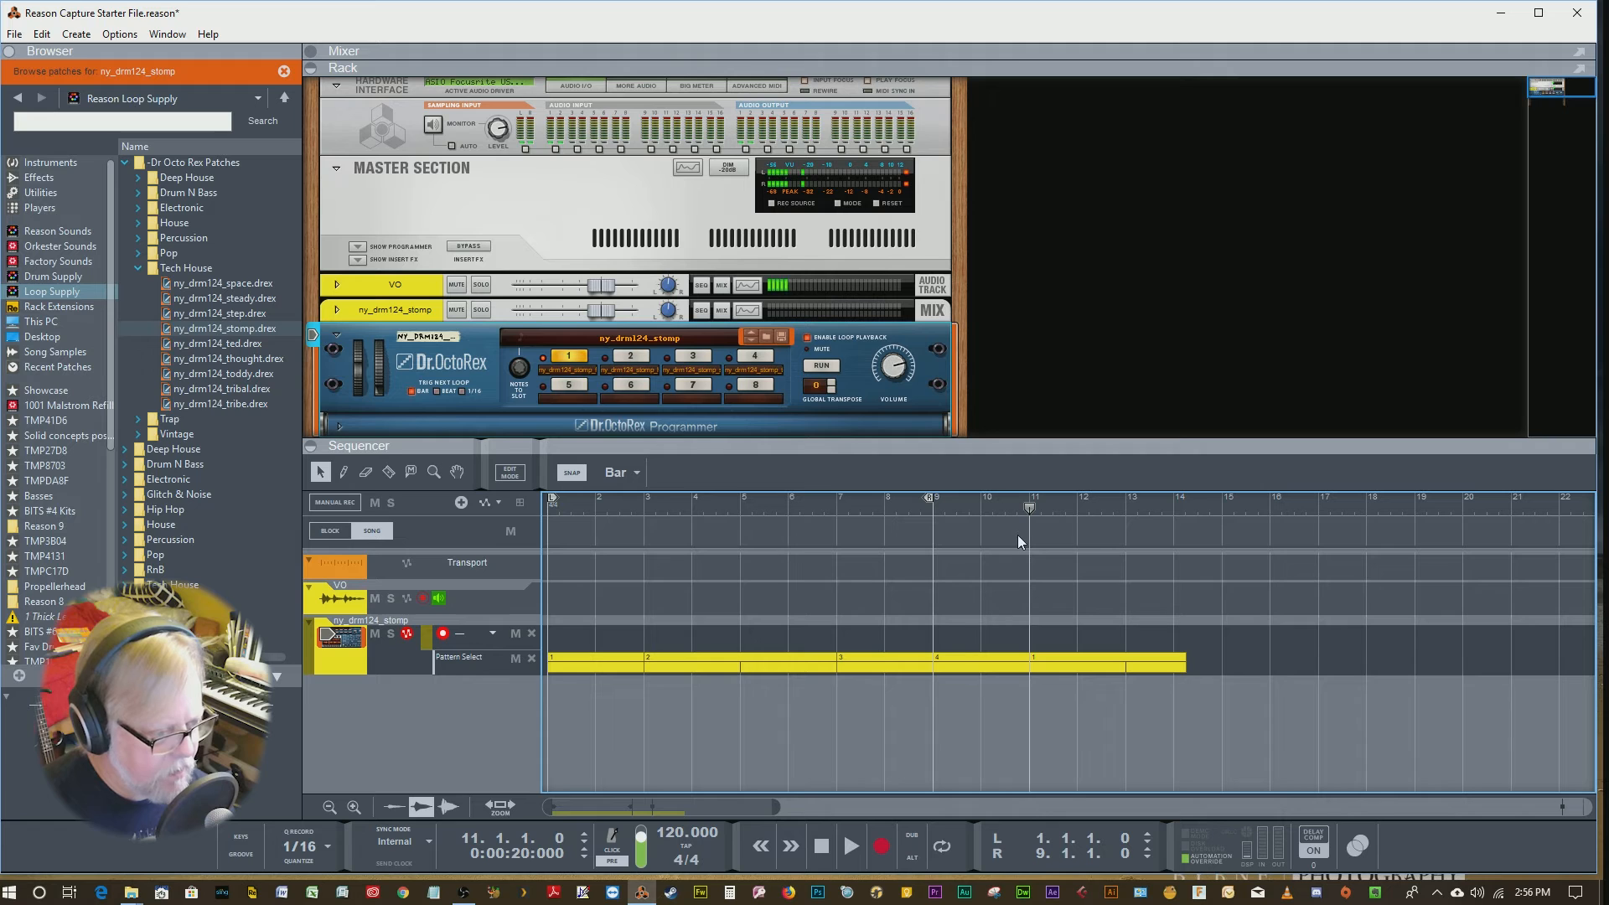
click(436, 391)
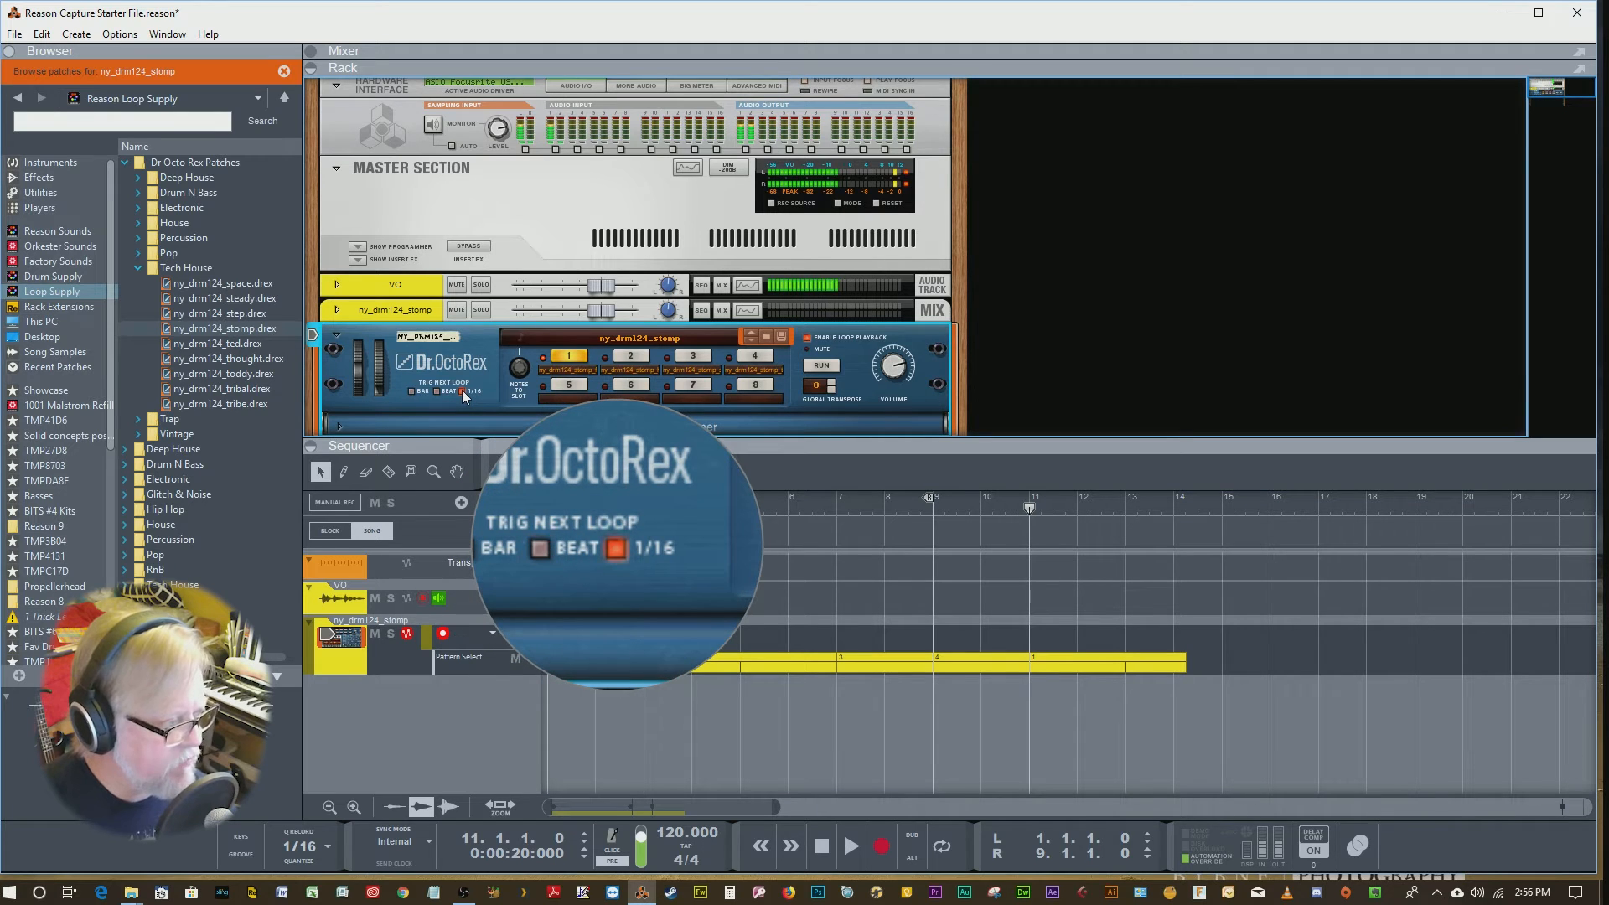
click(410, 390)
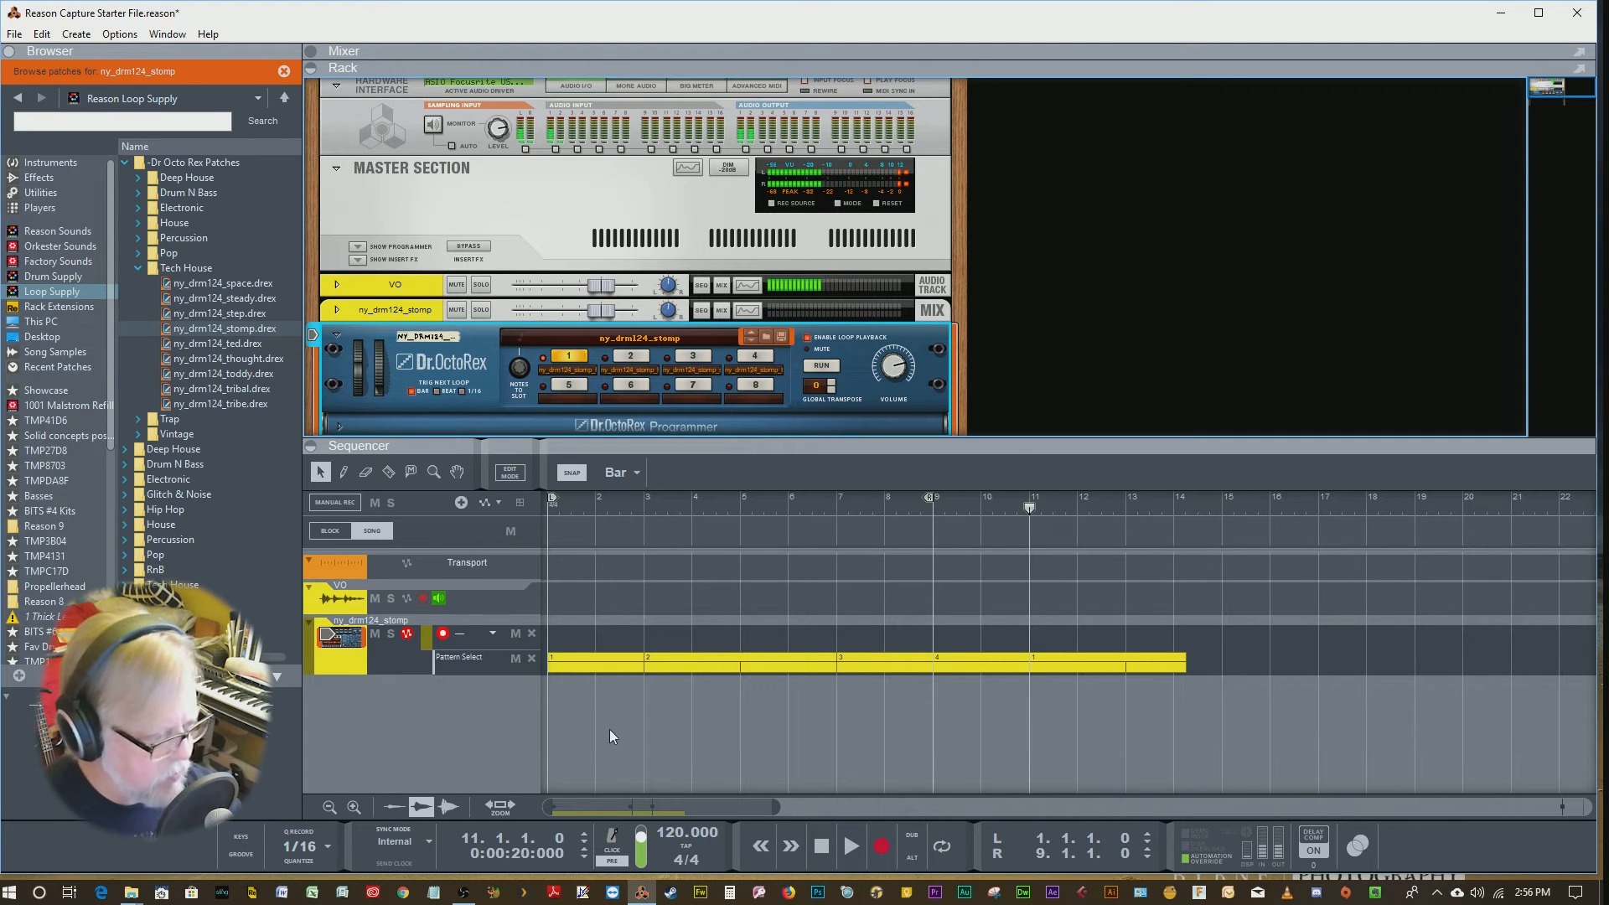
Delete all recorded Pattern Select clips from the ny_drm124_stomp track.
drag(1212, 652, 840, 662)
drag(590, 688, 591, 688)
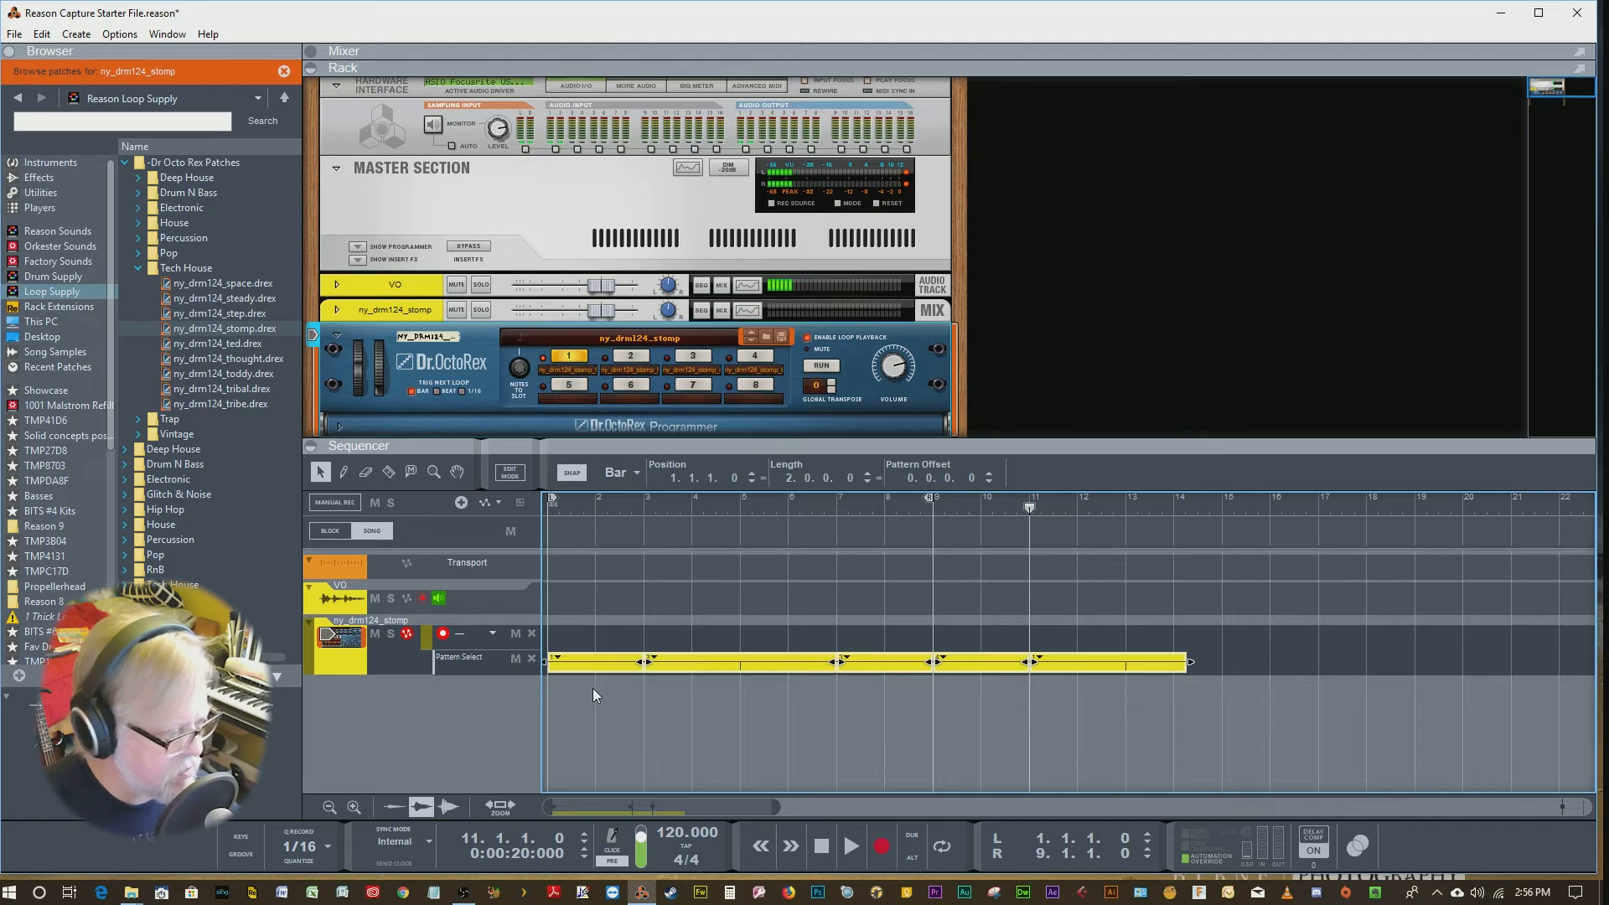
key(Delete)
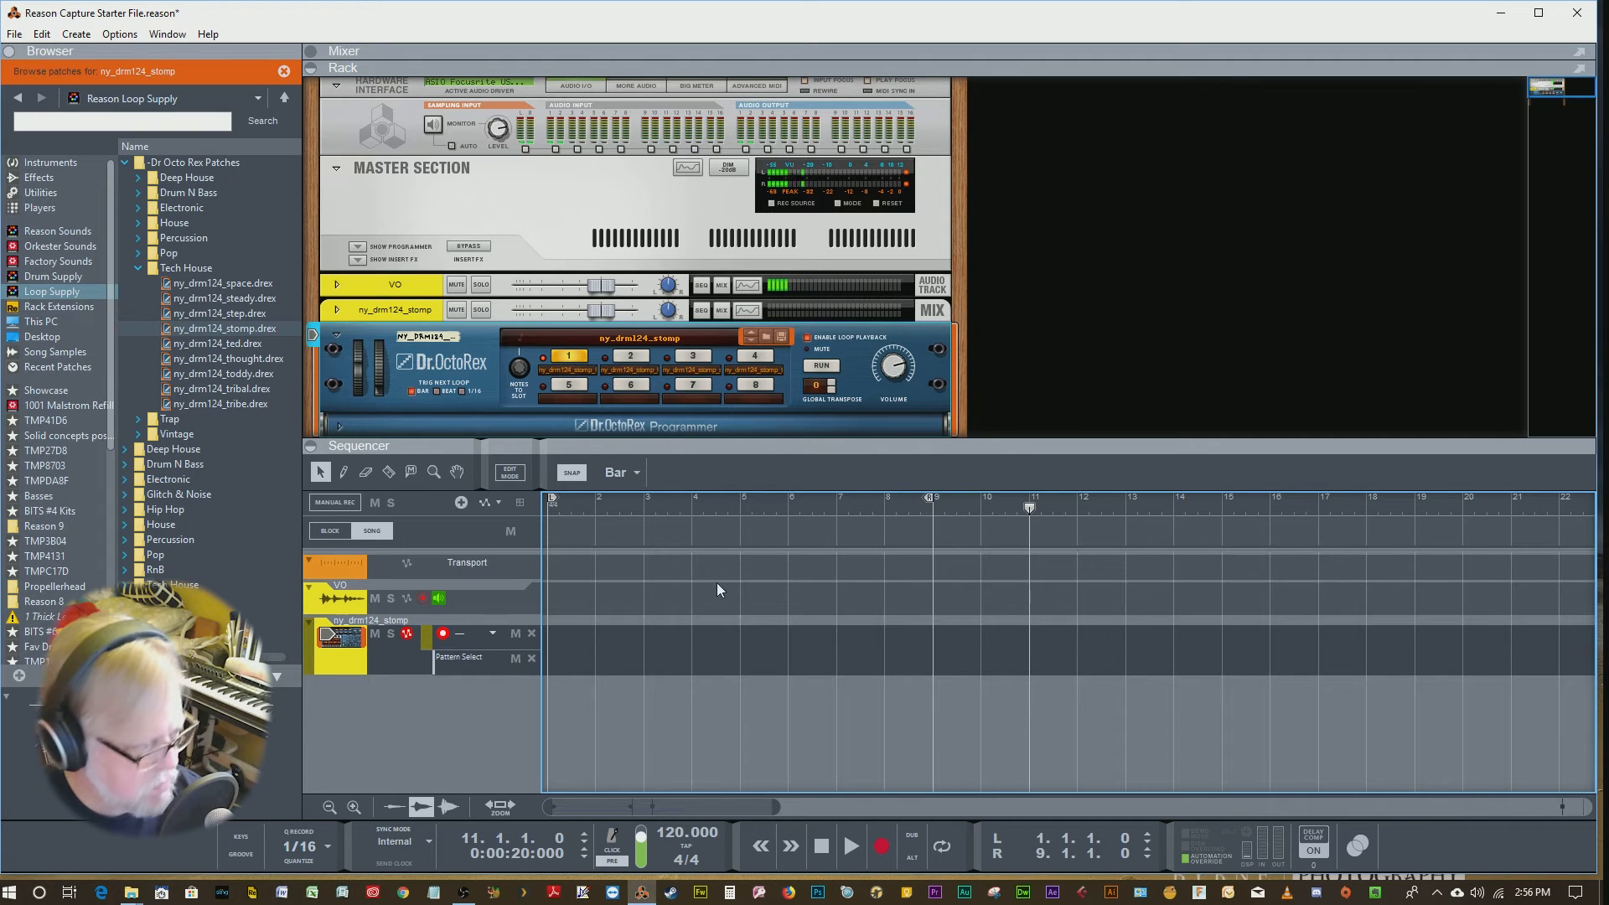
Remove the empty Pattern Select lane from the ny_drm124_stomp track and create a new pattern lane on it.
click(534, 658)
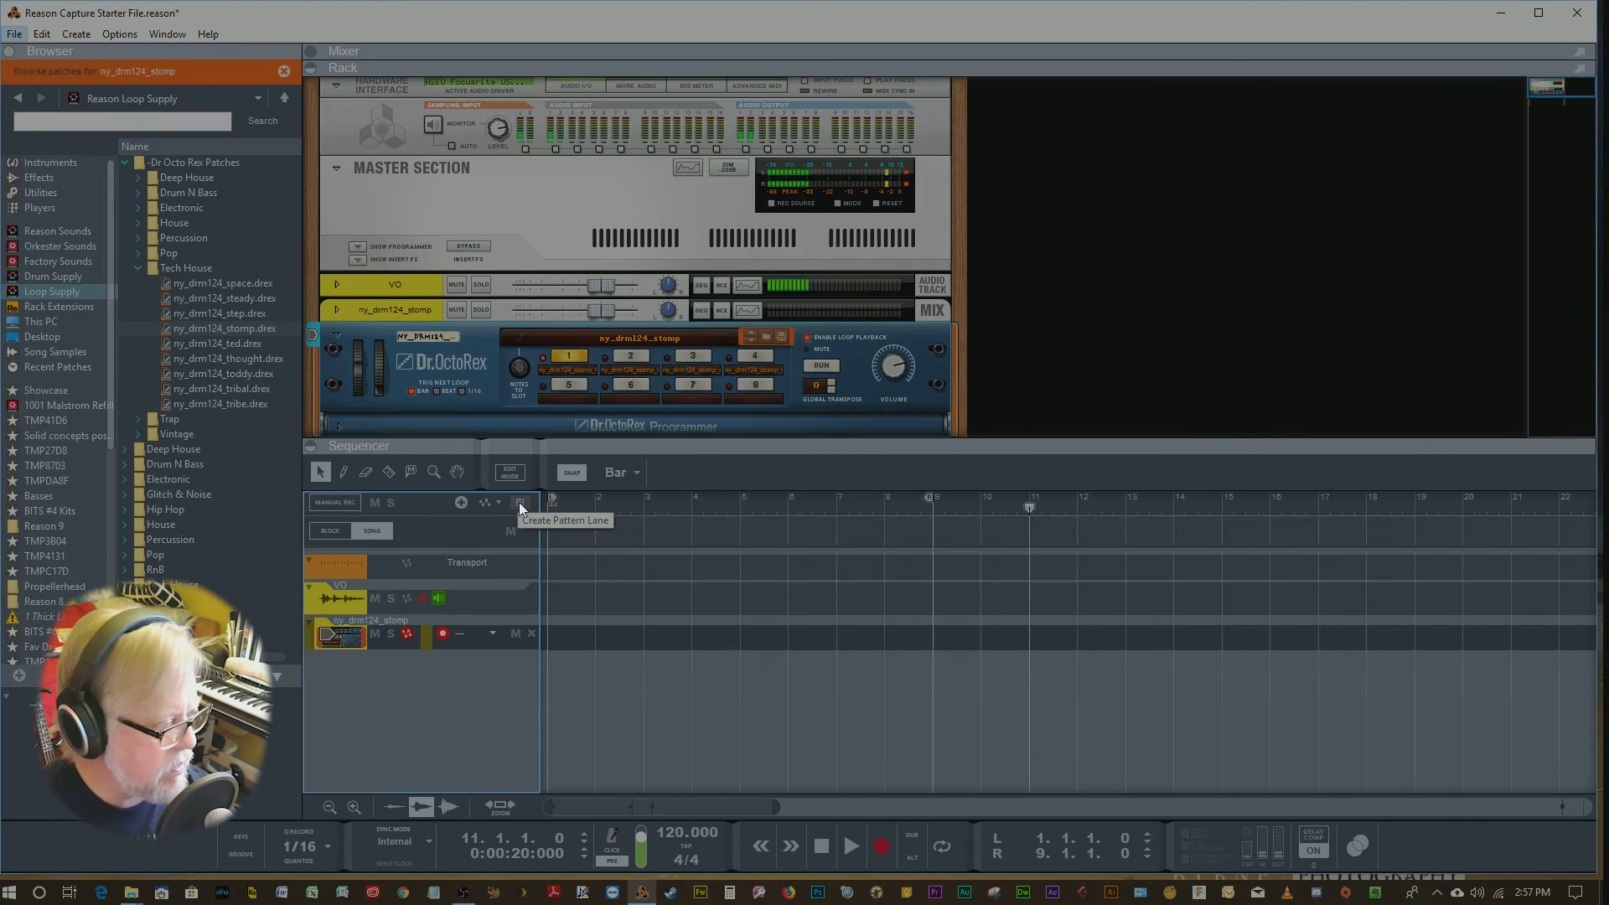
click(519, 502)
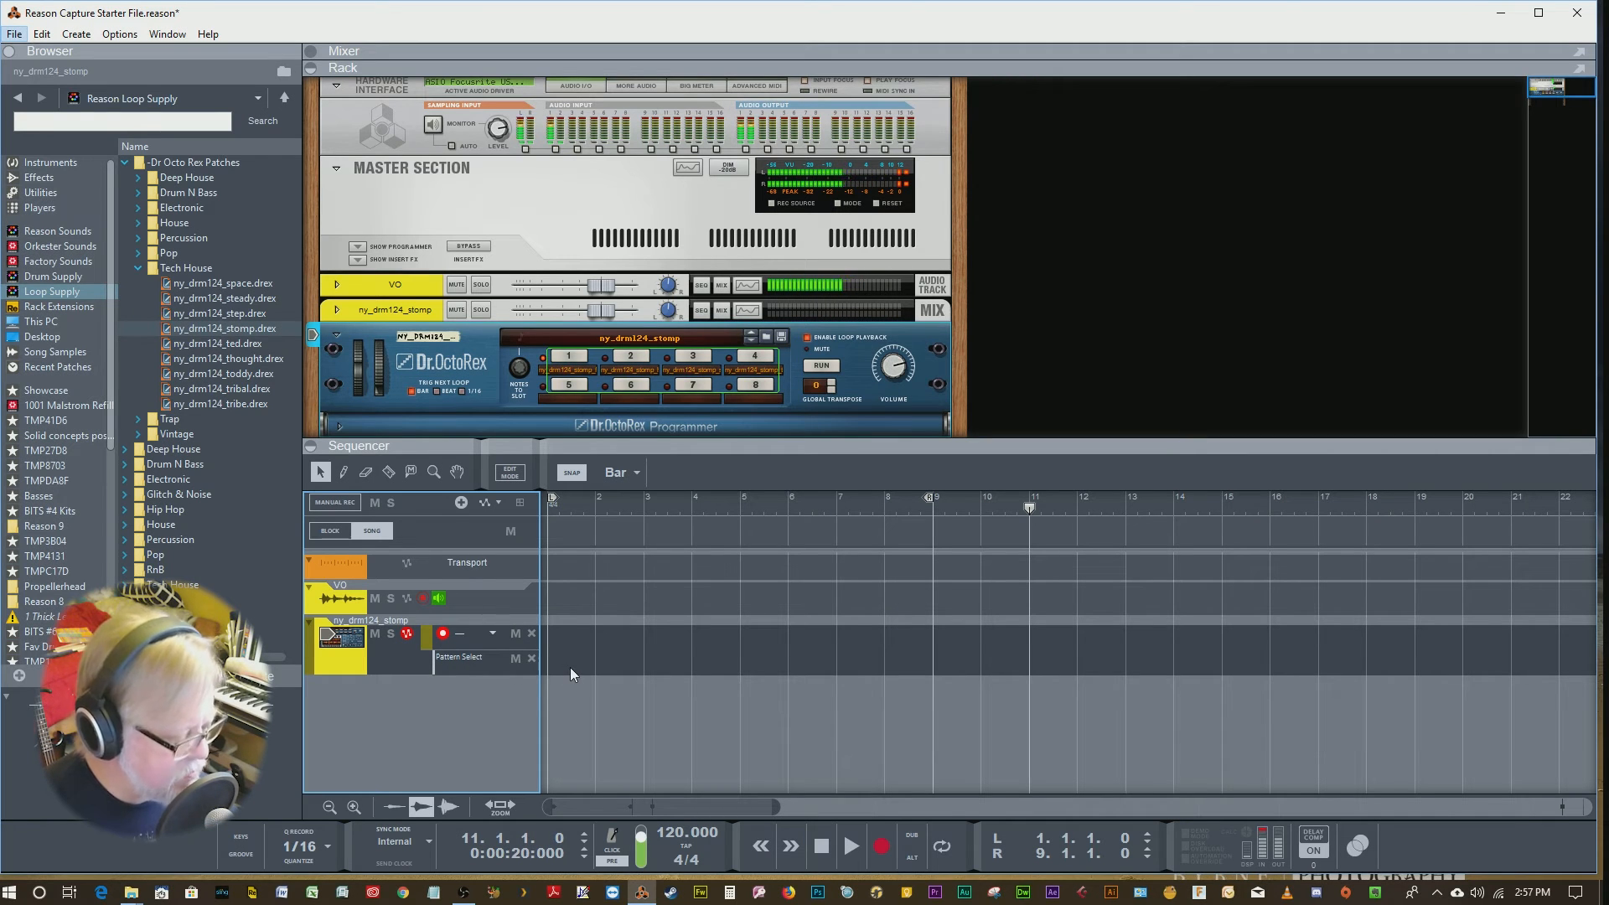
key(alt+h)
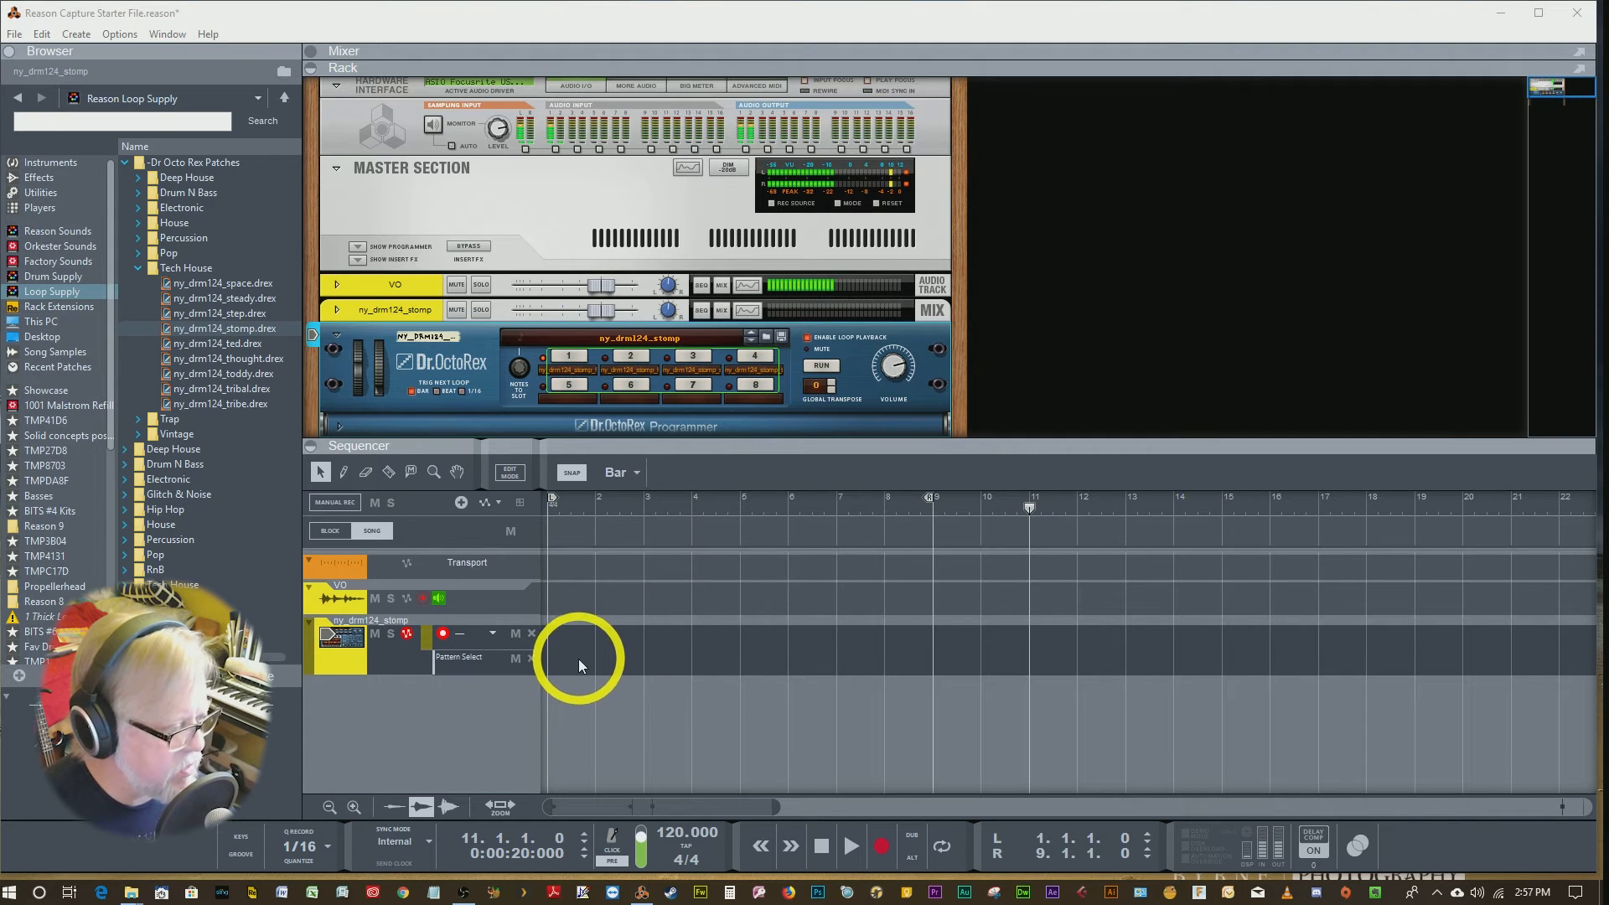
Draw a Pattern Select clip at bar 1 of the ny_drm124_stomp track and set its length to two bars.
click(343, 473)
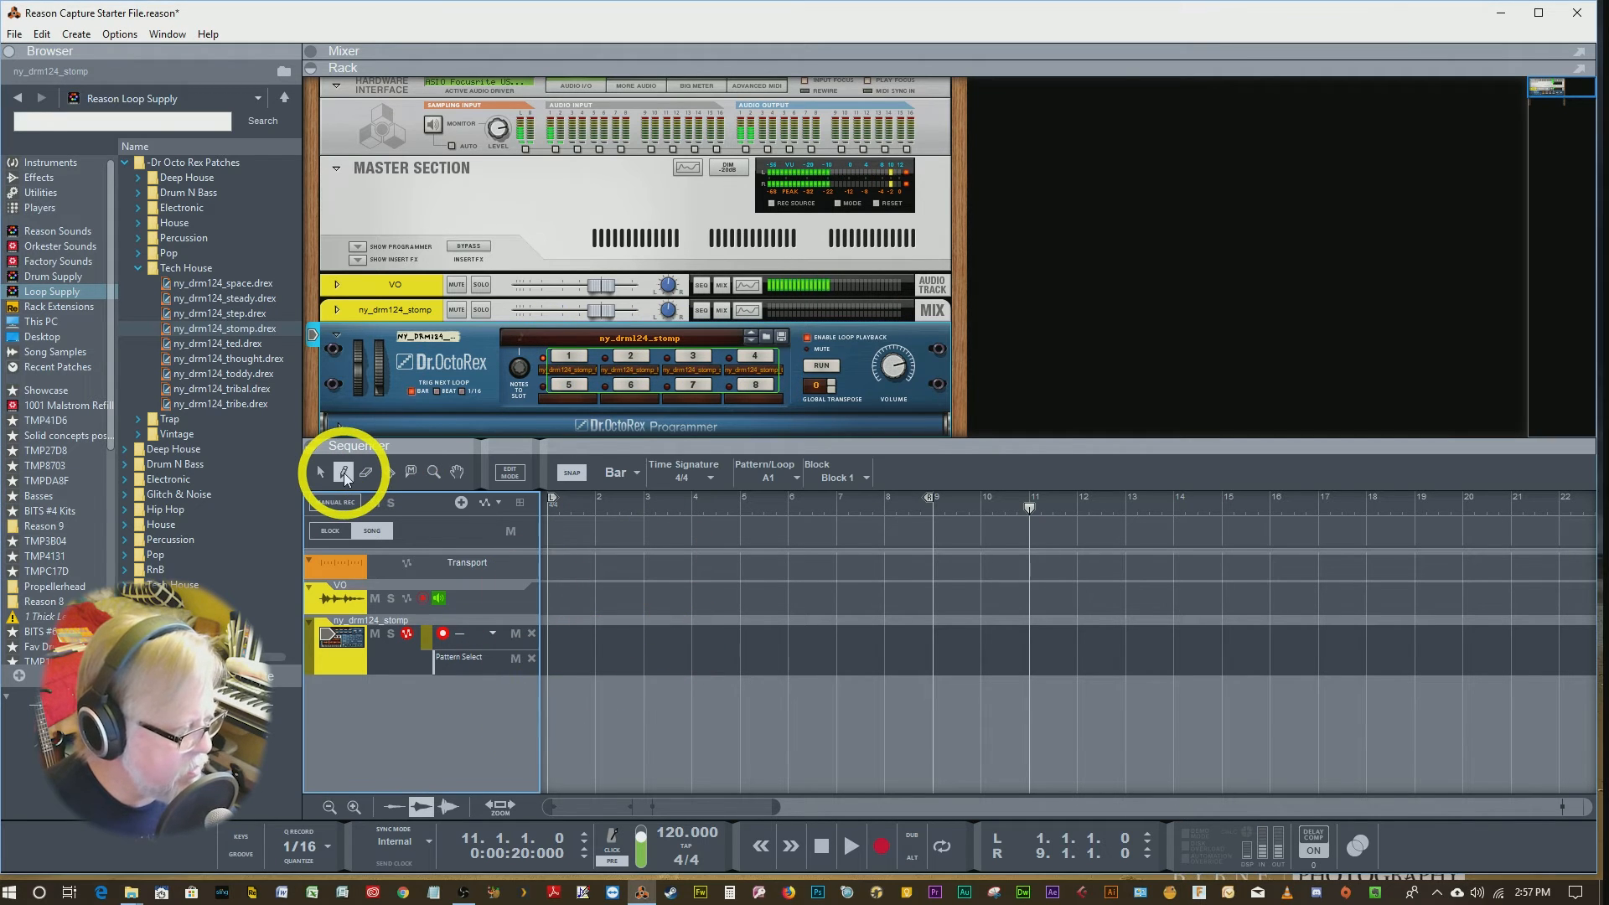
click(574, 654)
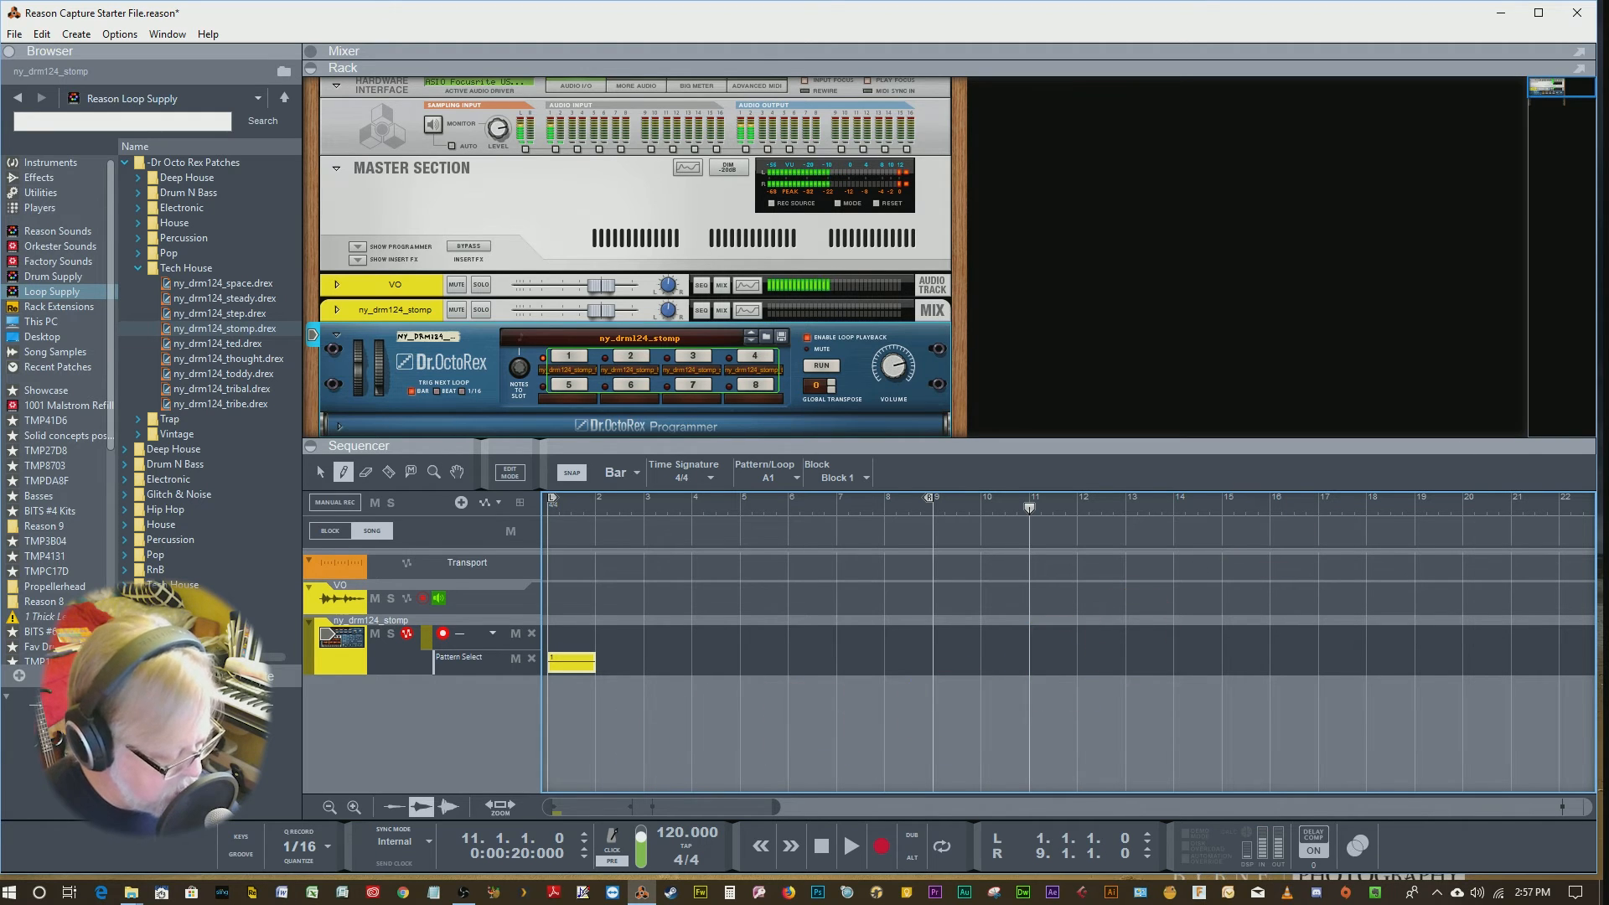
click(321, 472)
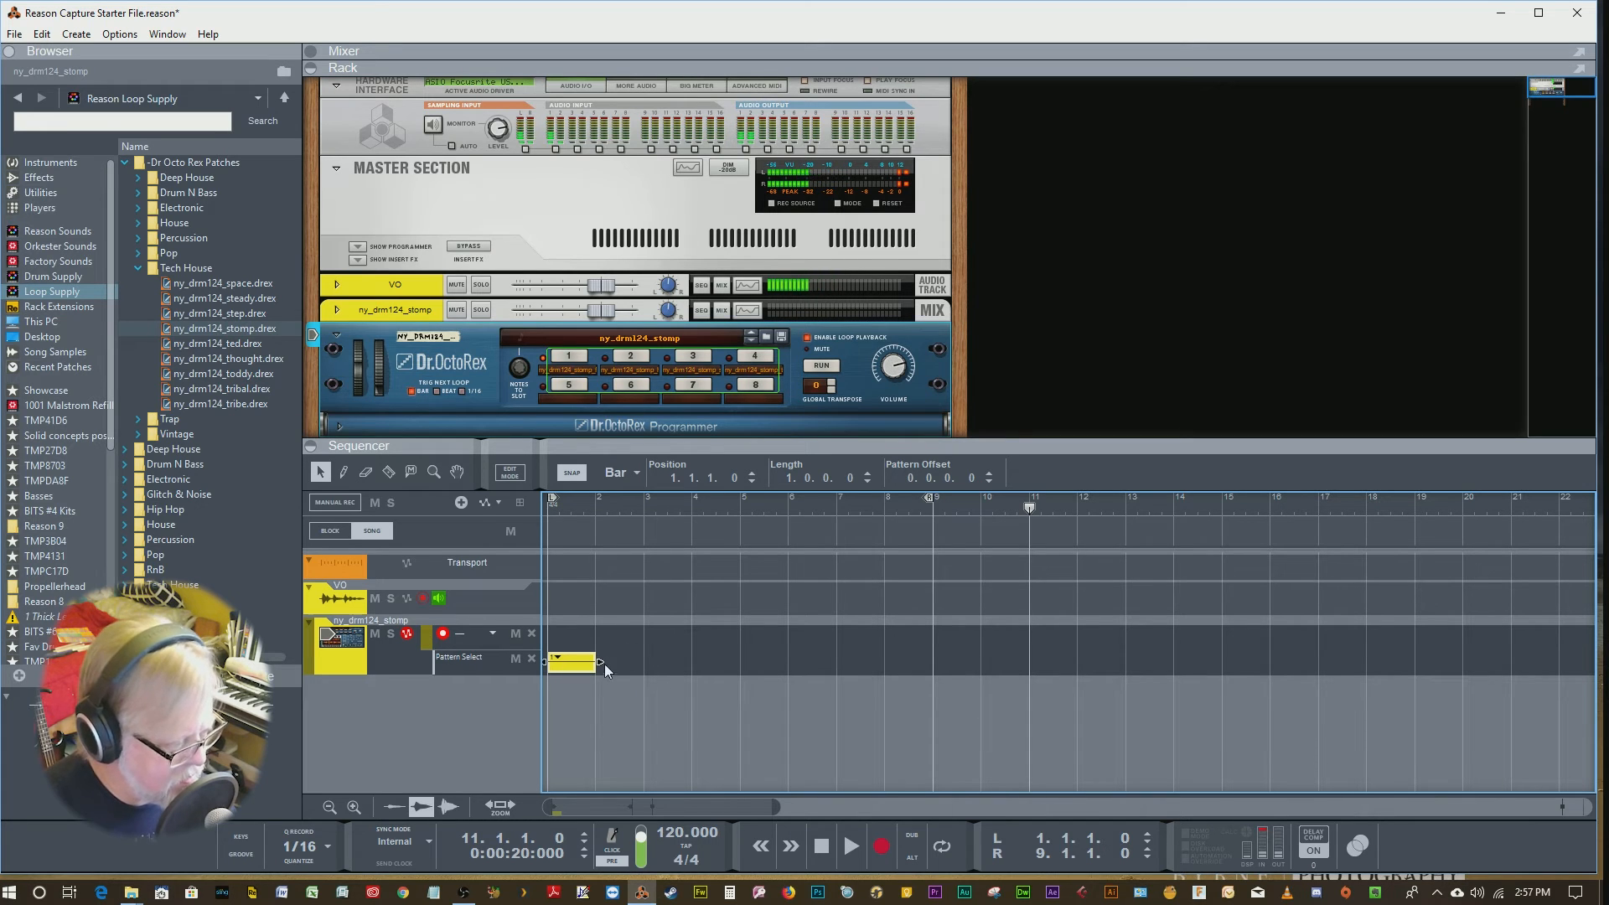
drag(603, 663, 692, 671)
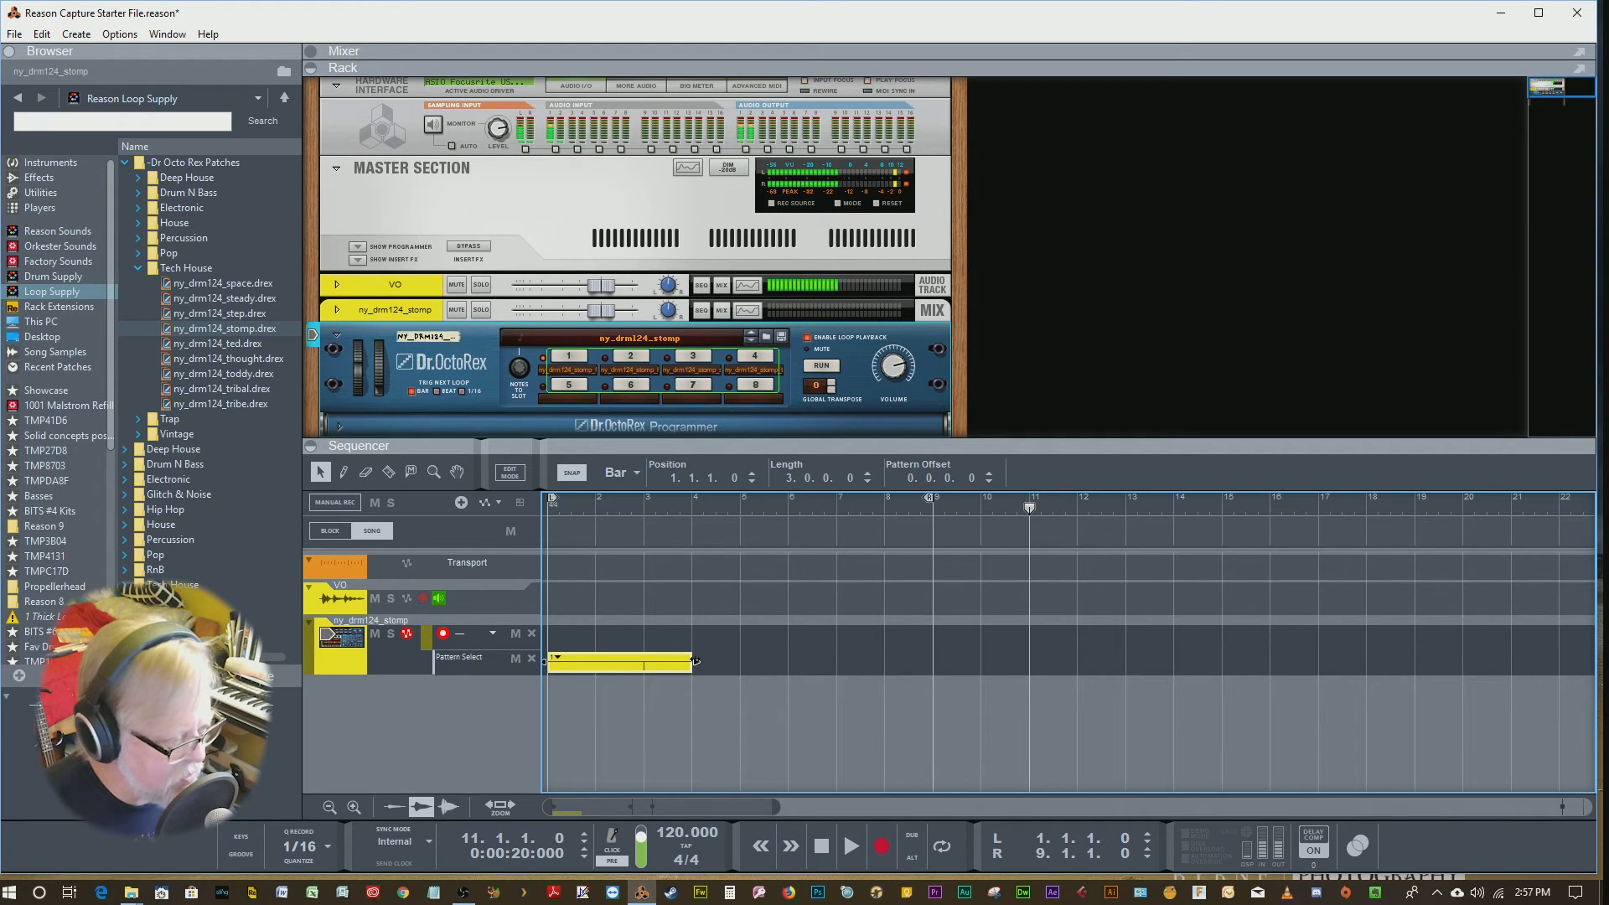
drag(653, 668, 643, 669)
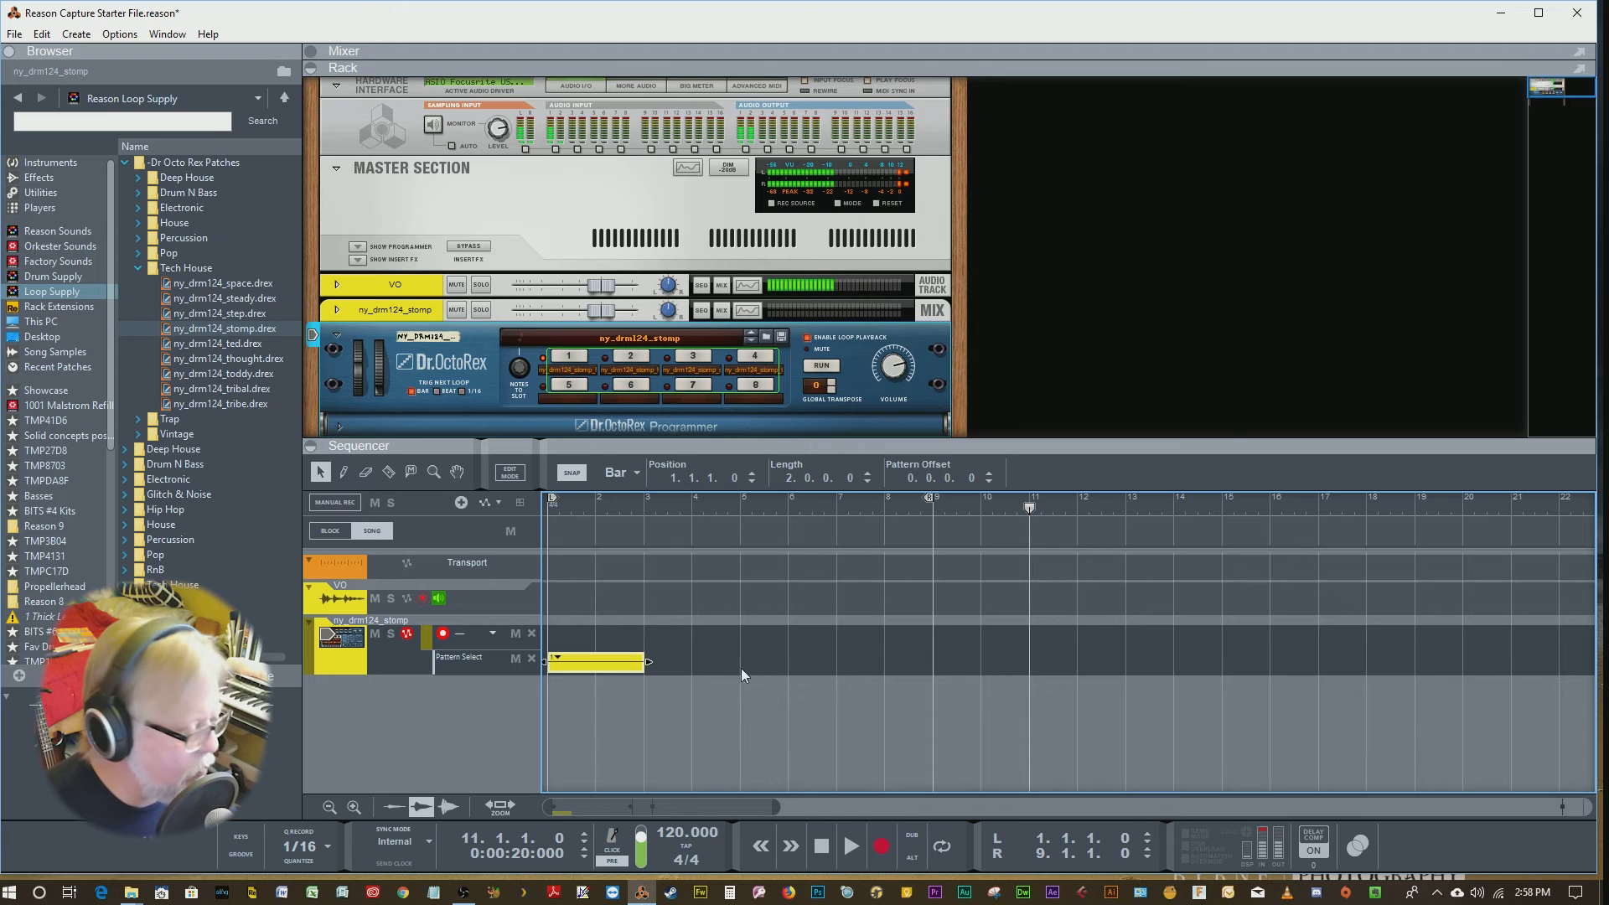
Add a two-bar Pattern Select clip at bar 3 and assign it Loop 2, ny_drm124_stomp_hat.rx2.
key(p)
click(683, 661)
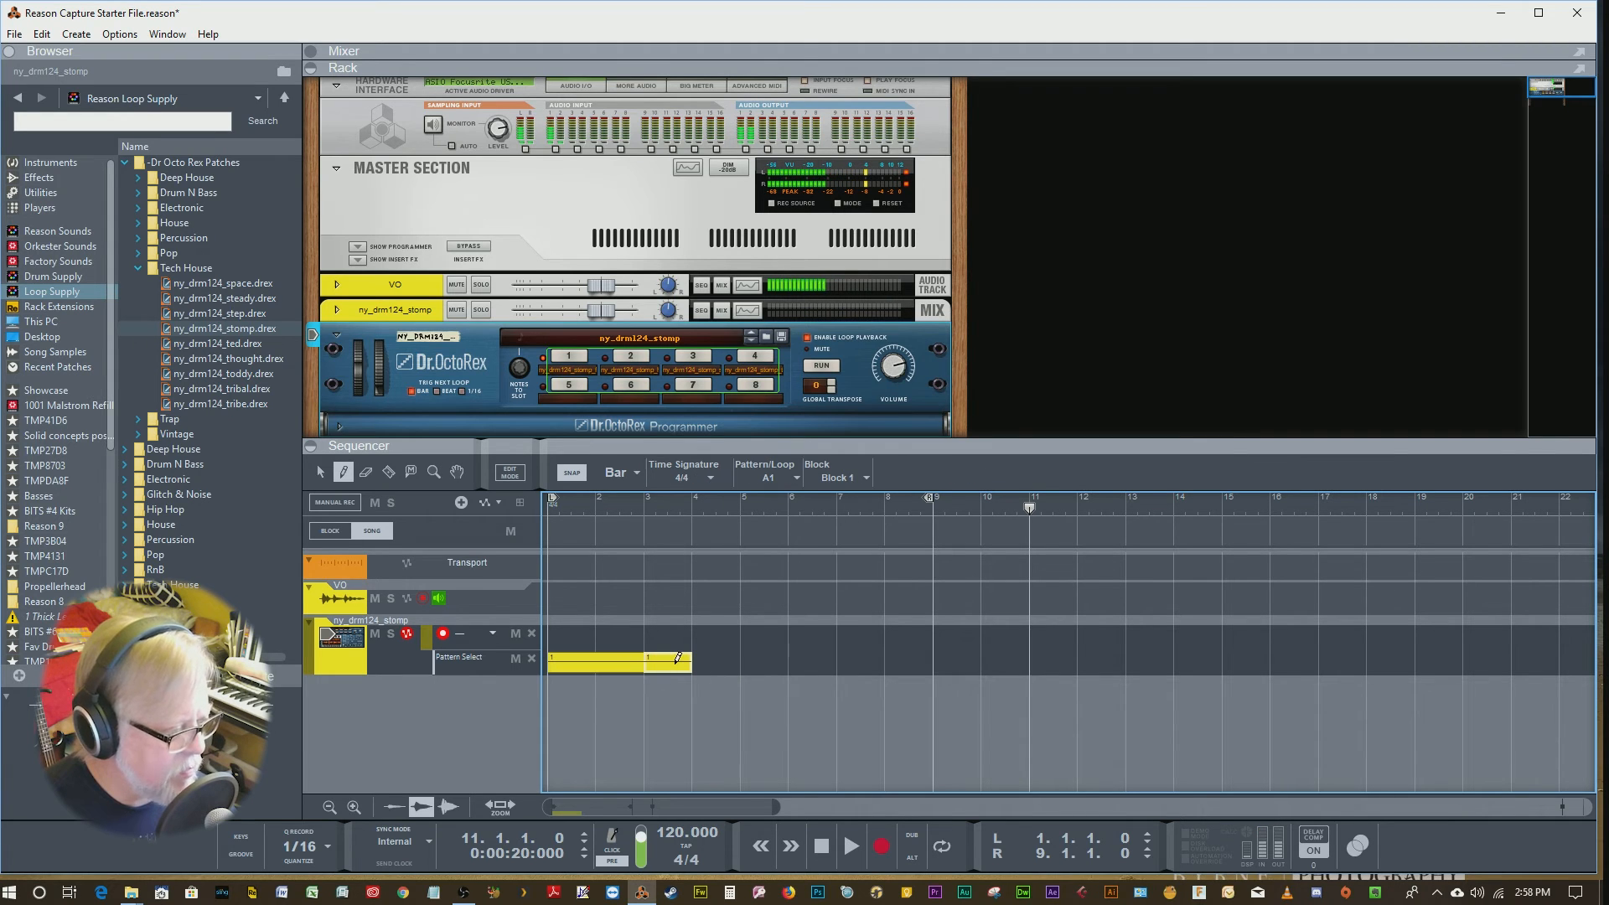
key(q)
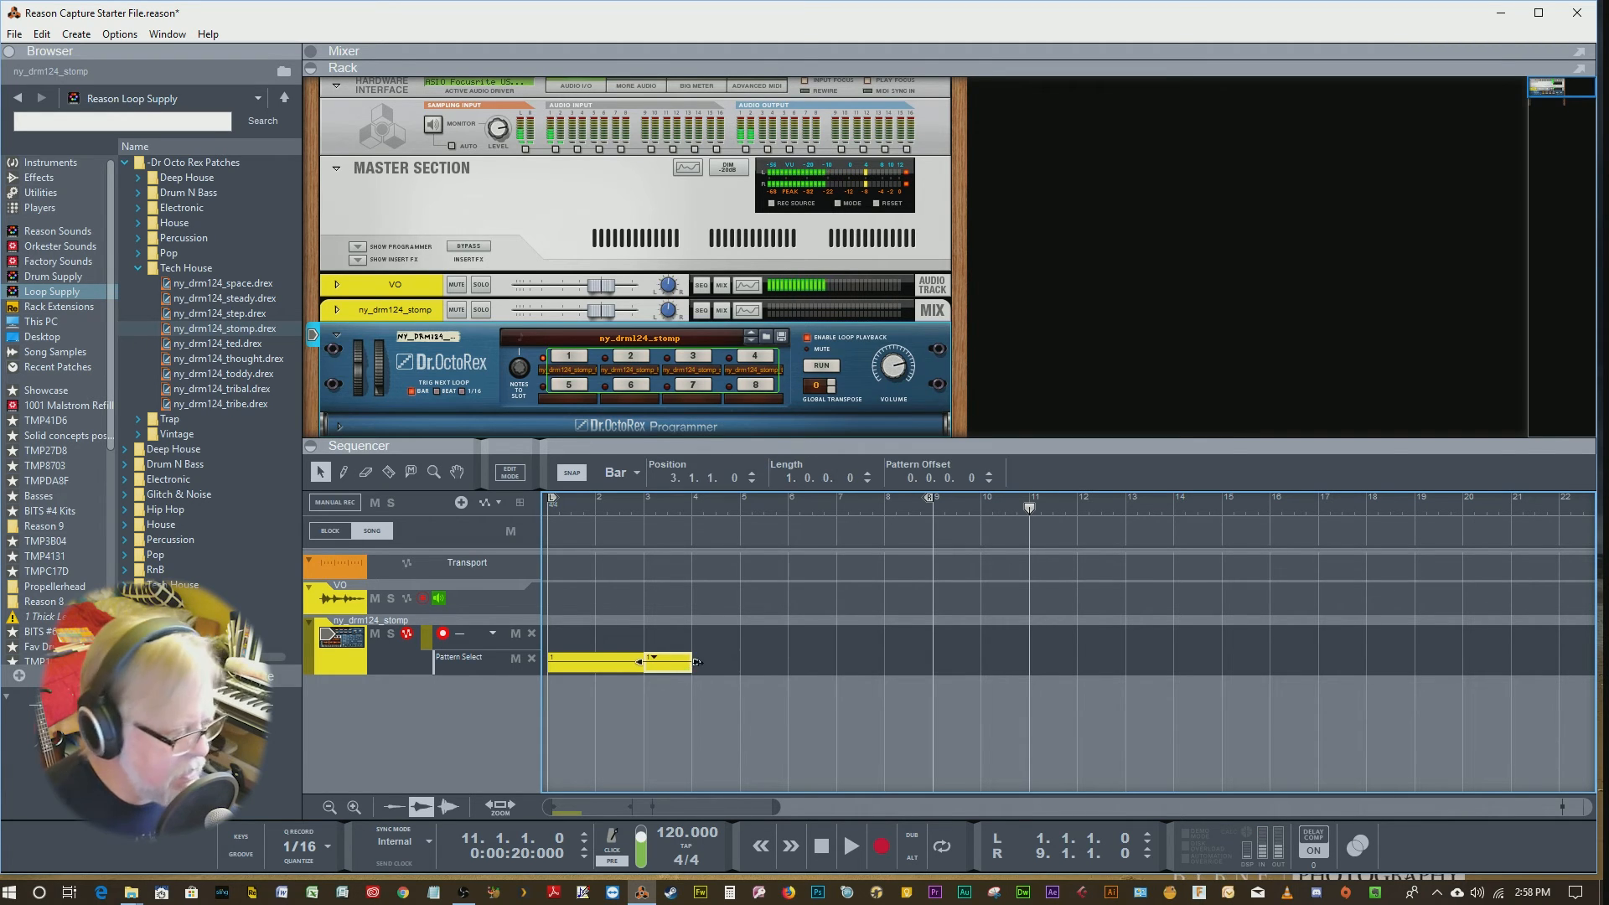
drag(696, 662, 743, 662)
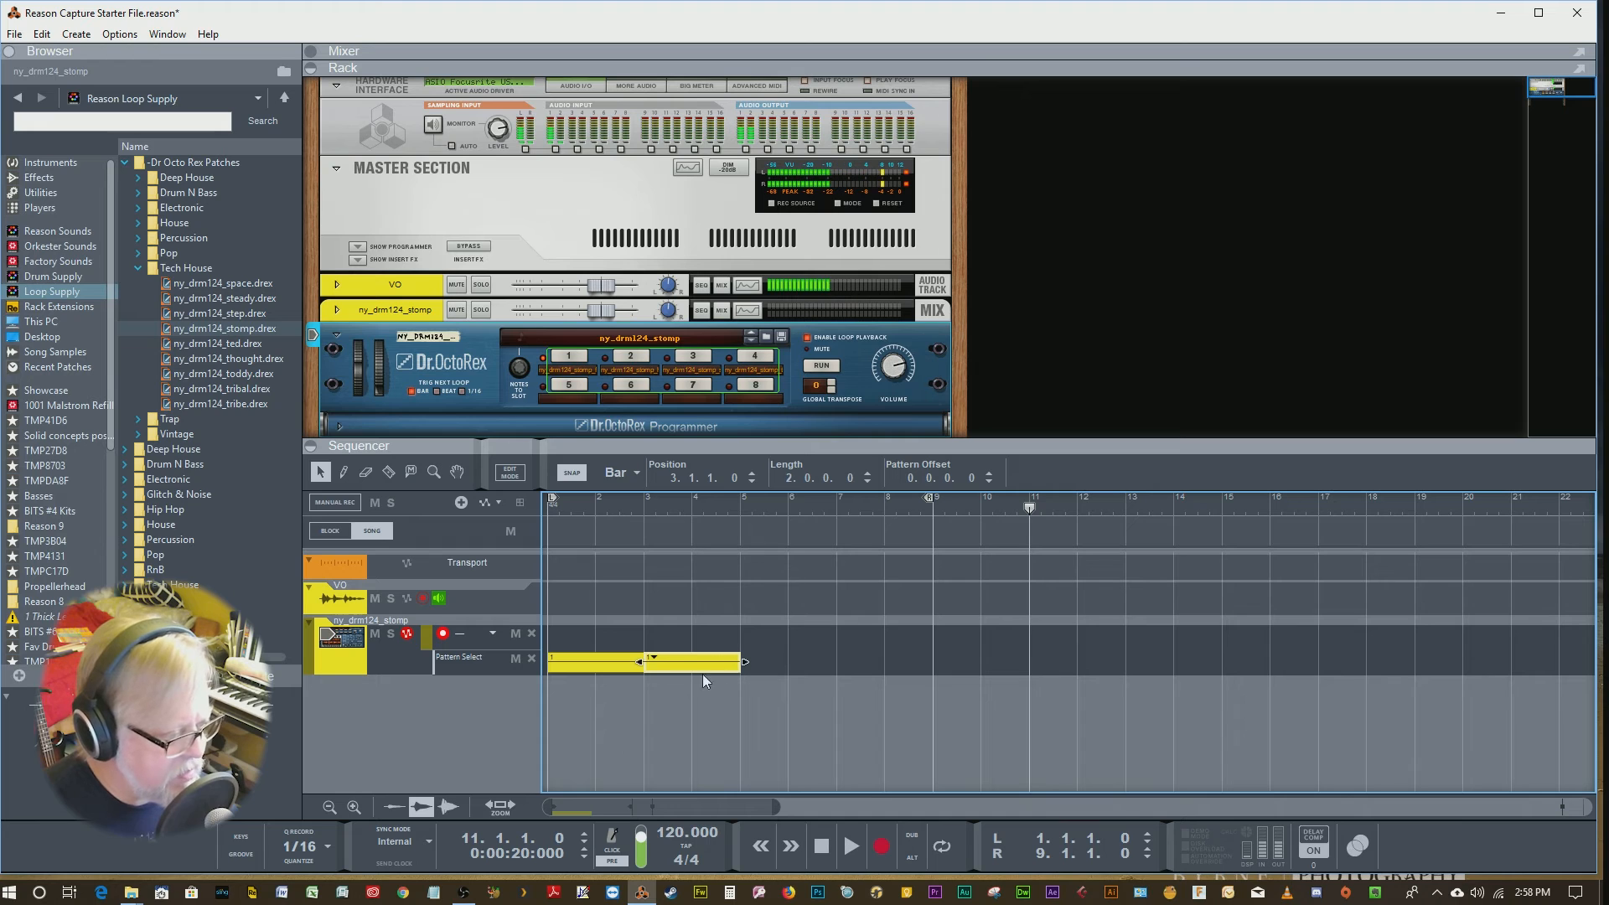
click(653, 662)
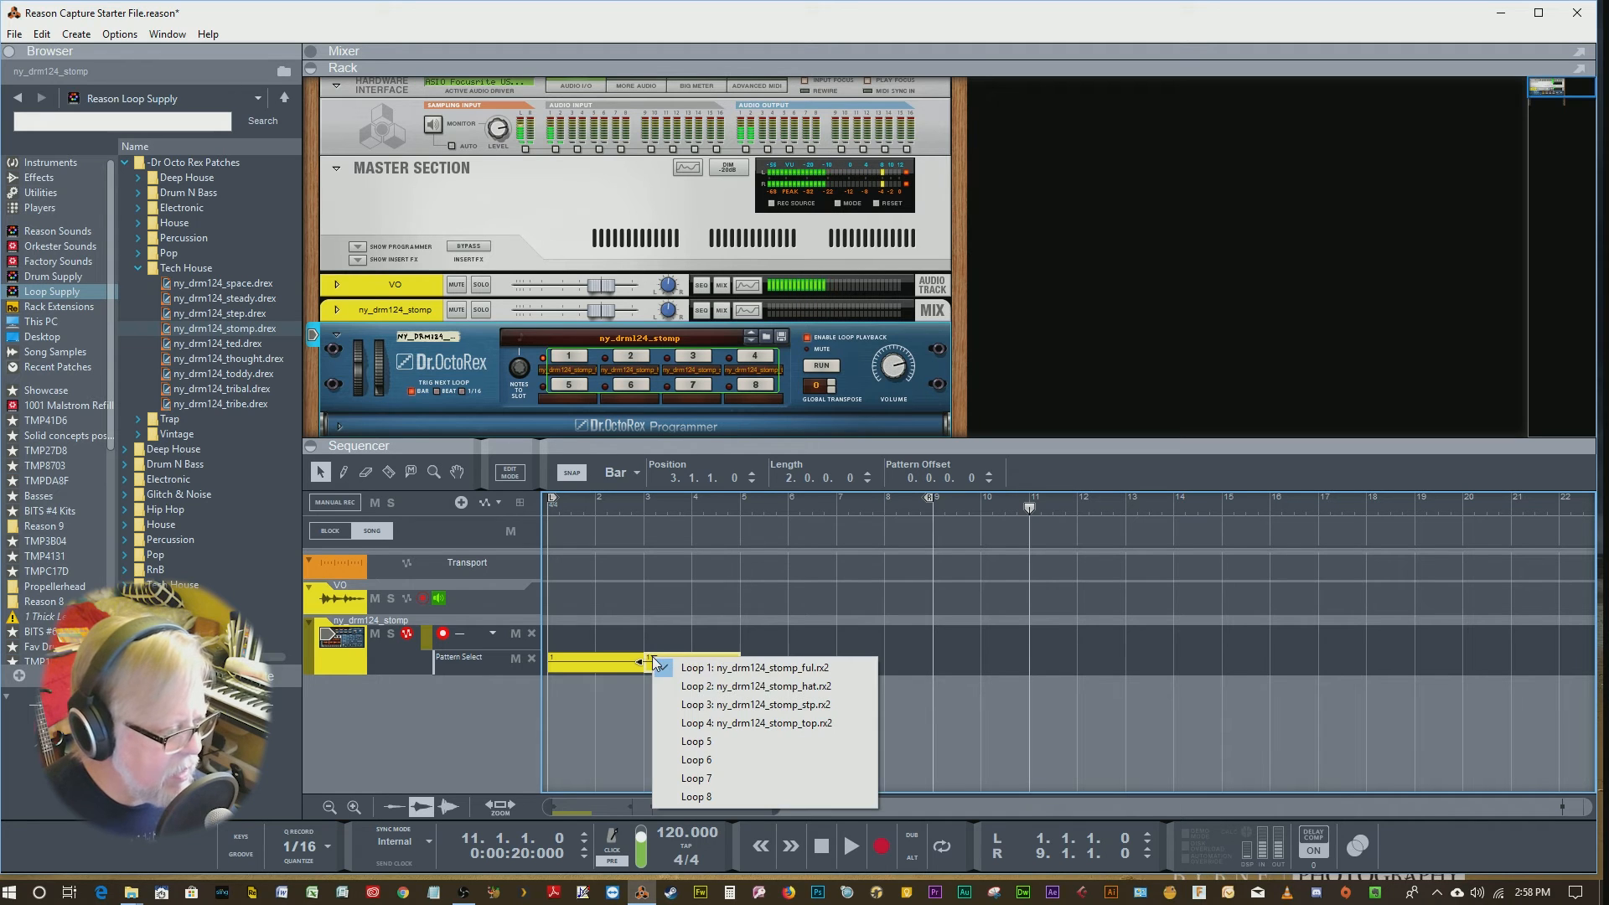
click(696, 689)
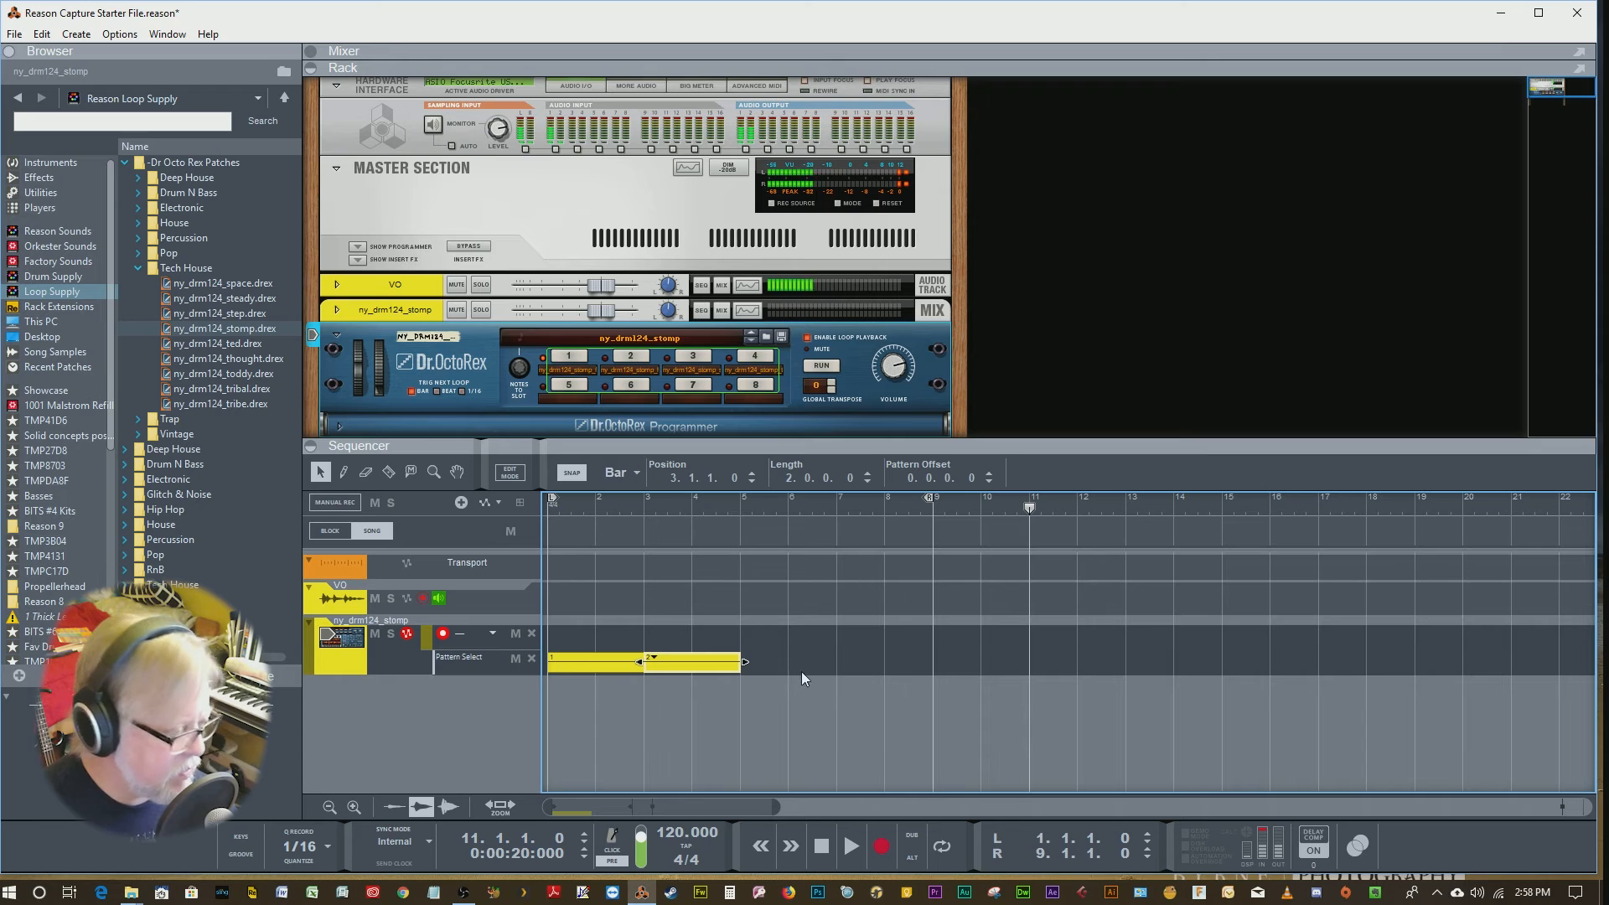
Add two-bar Pattern Select clips at bar 5 with Loop 3 and at bar 7 with Loop 4.
drag(780, 676, 841, 663)
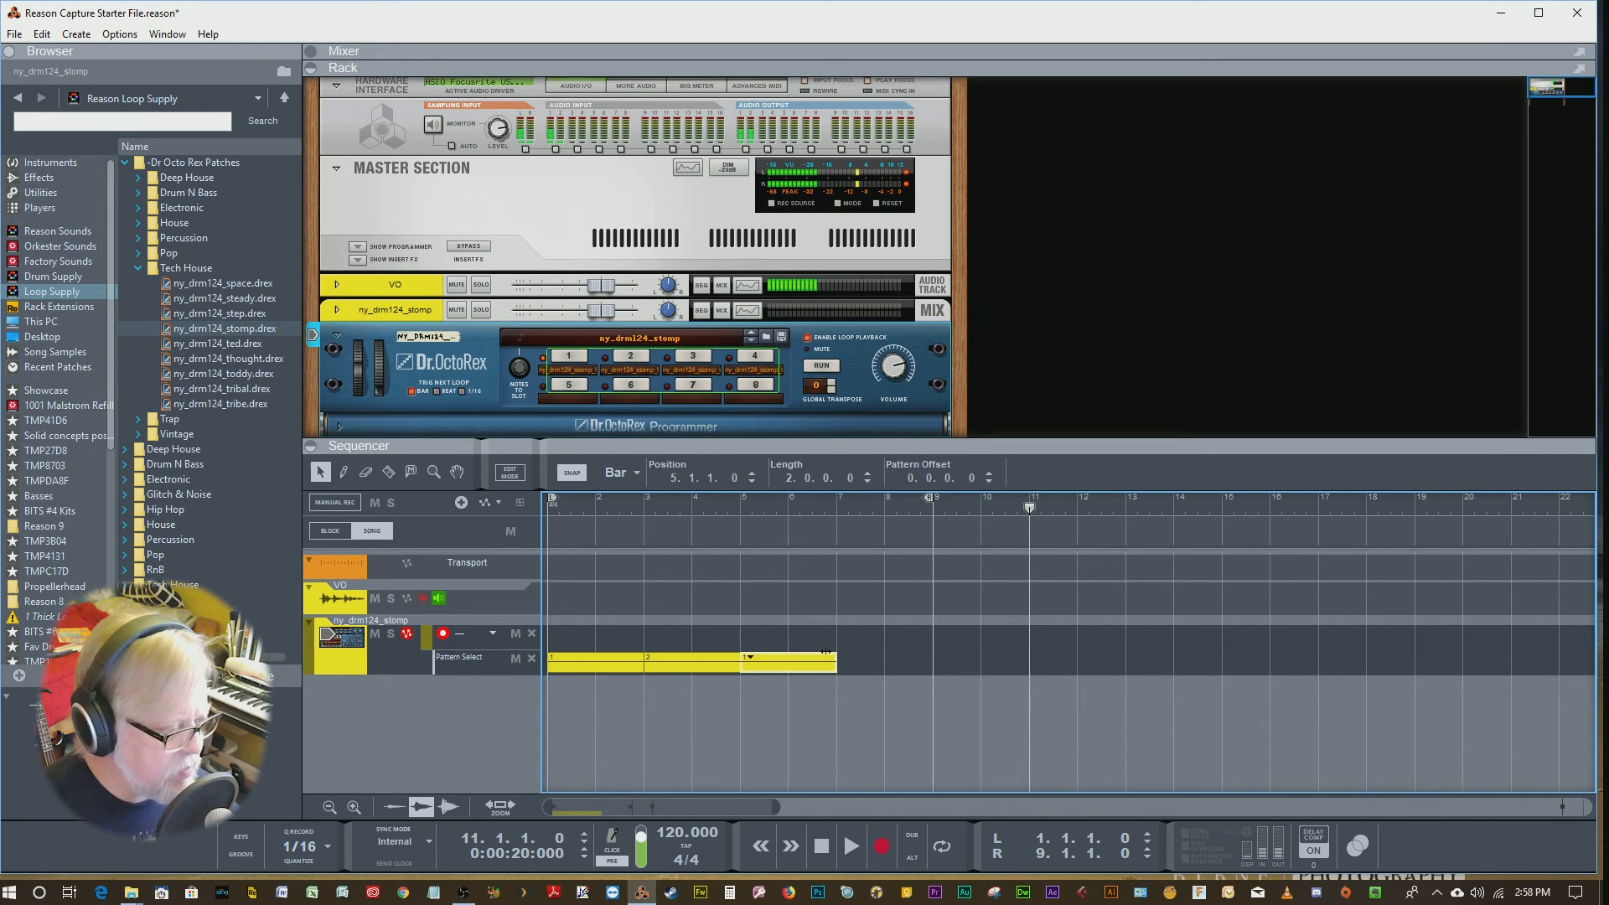
click(751, 659)
click(806, 704)
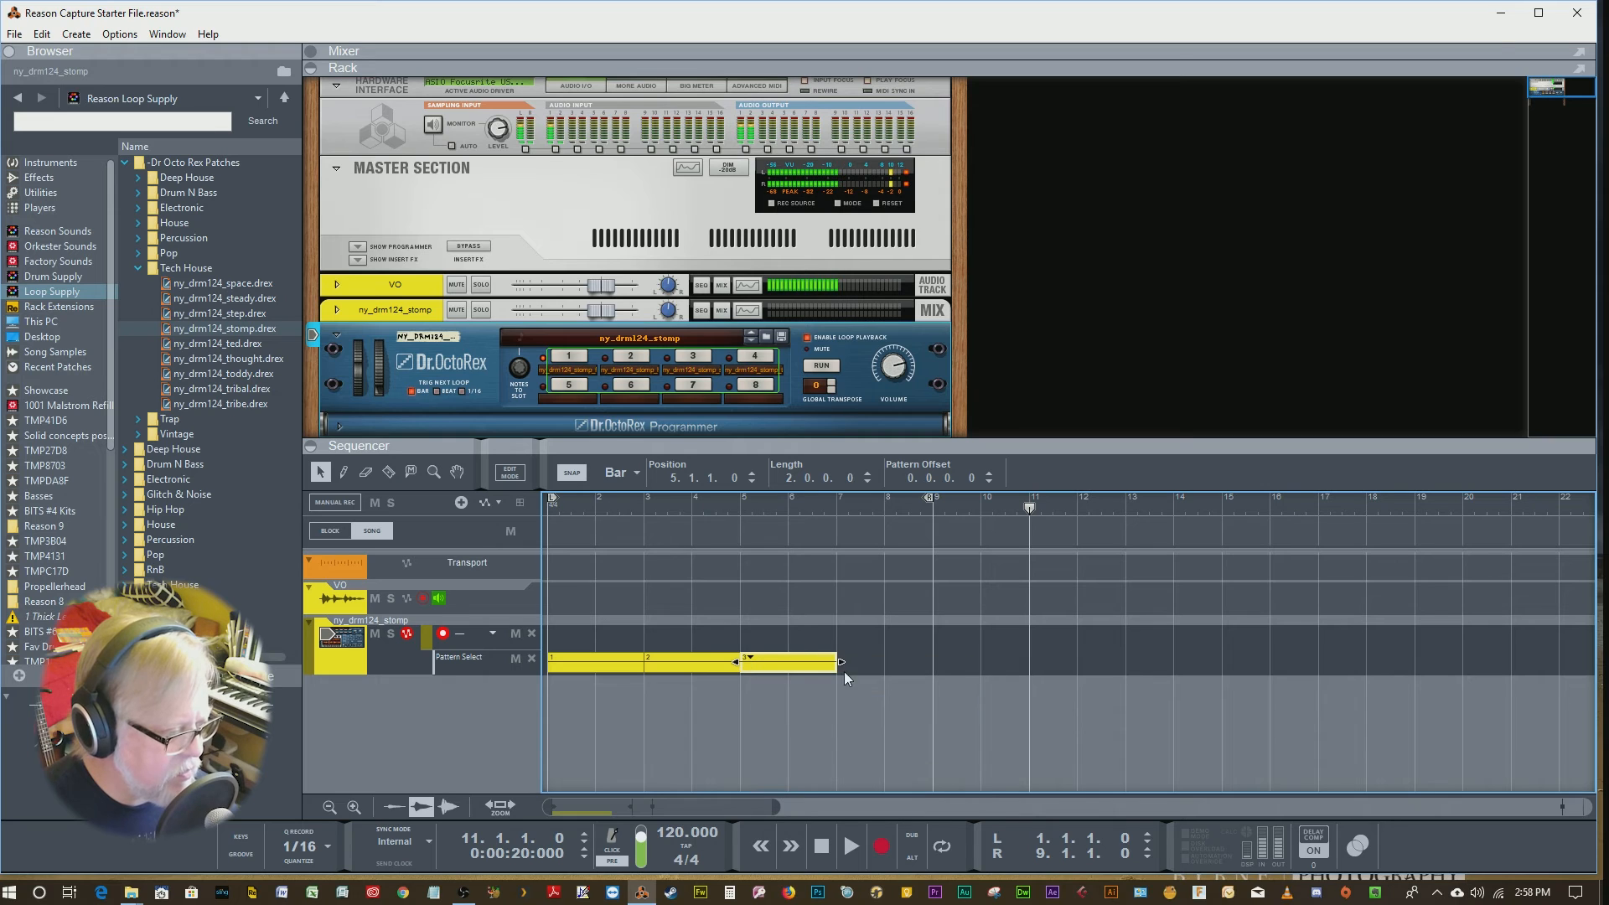
drag(840, 662, 912, 666)
Play the Pattern Select clips from bar 1 and stop playback around the start of bar 9.
click(550, 503)
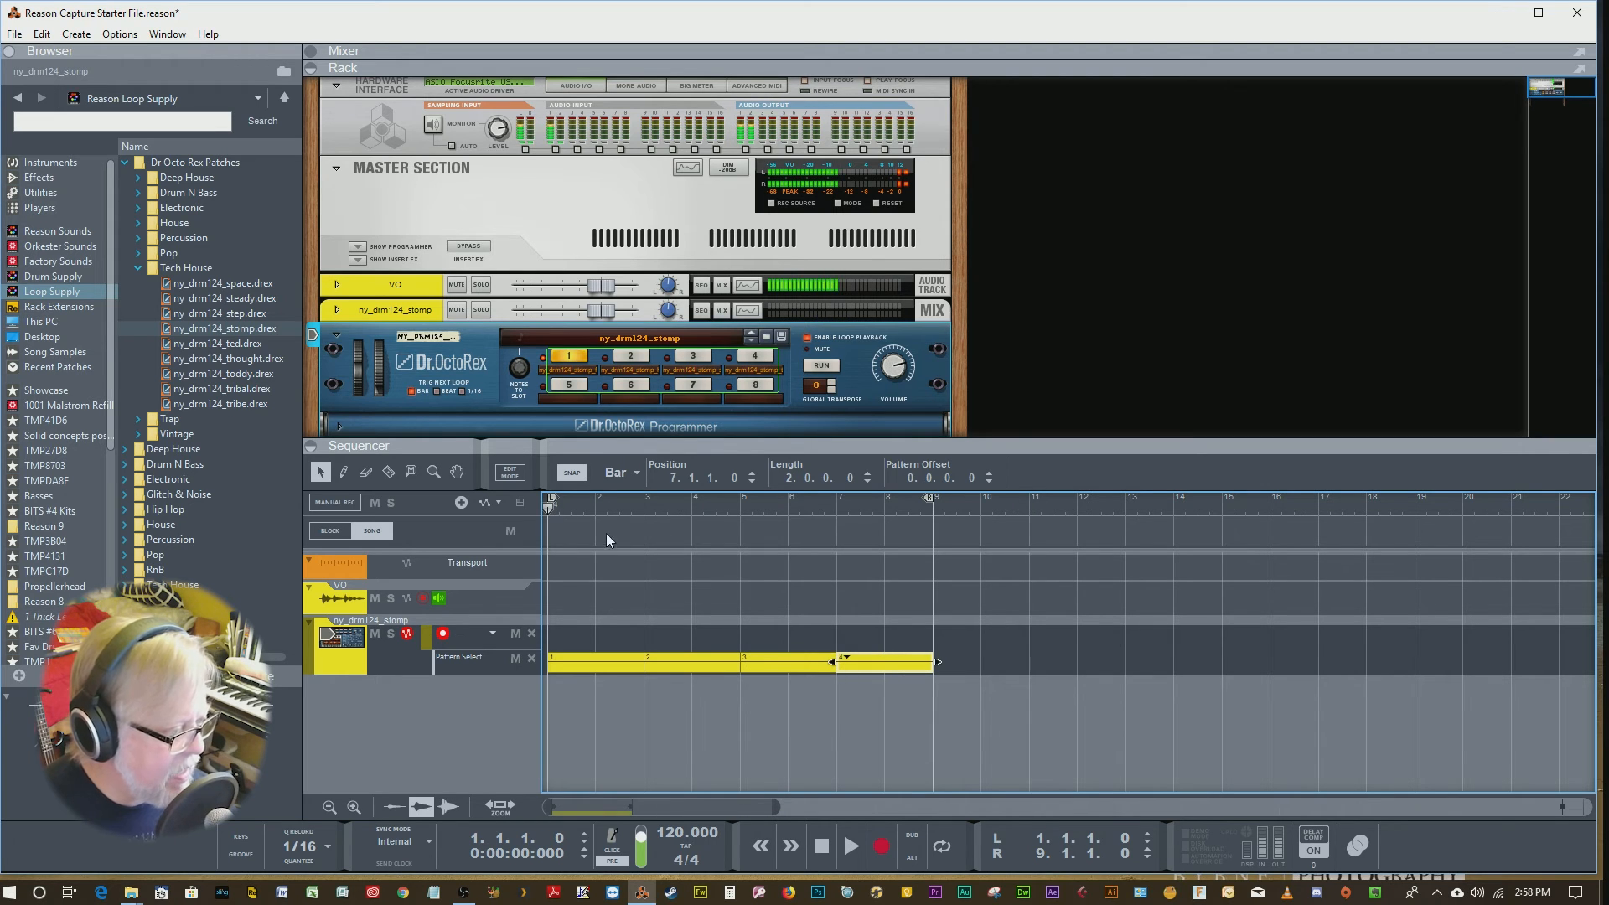
key(space)
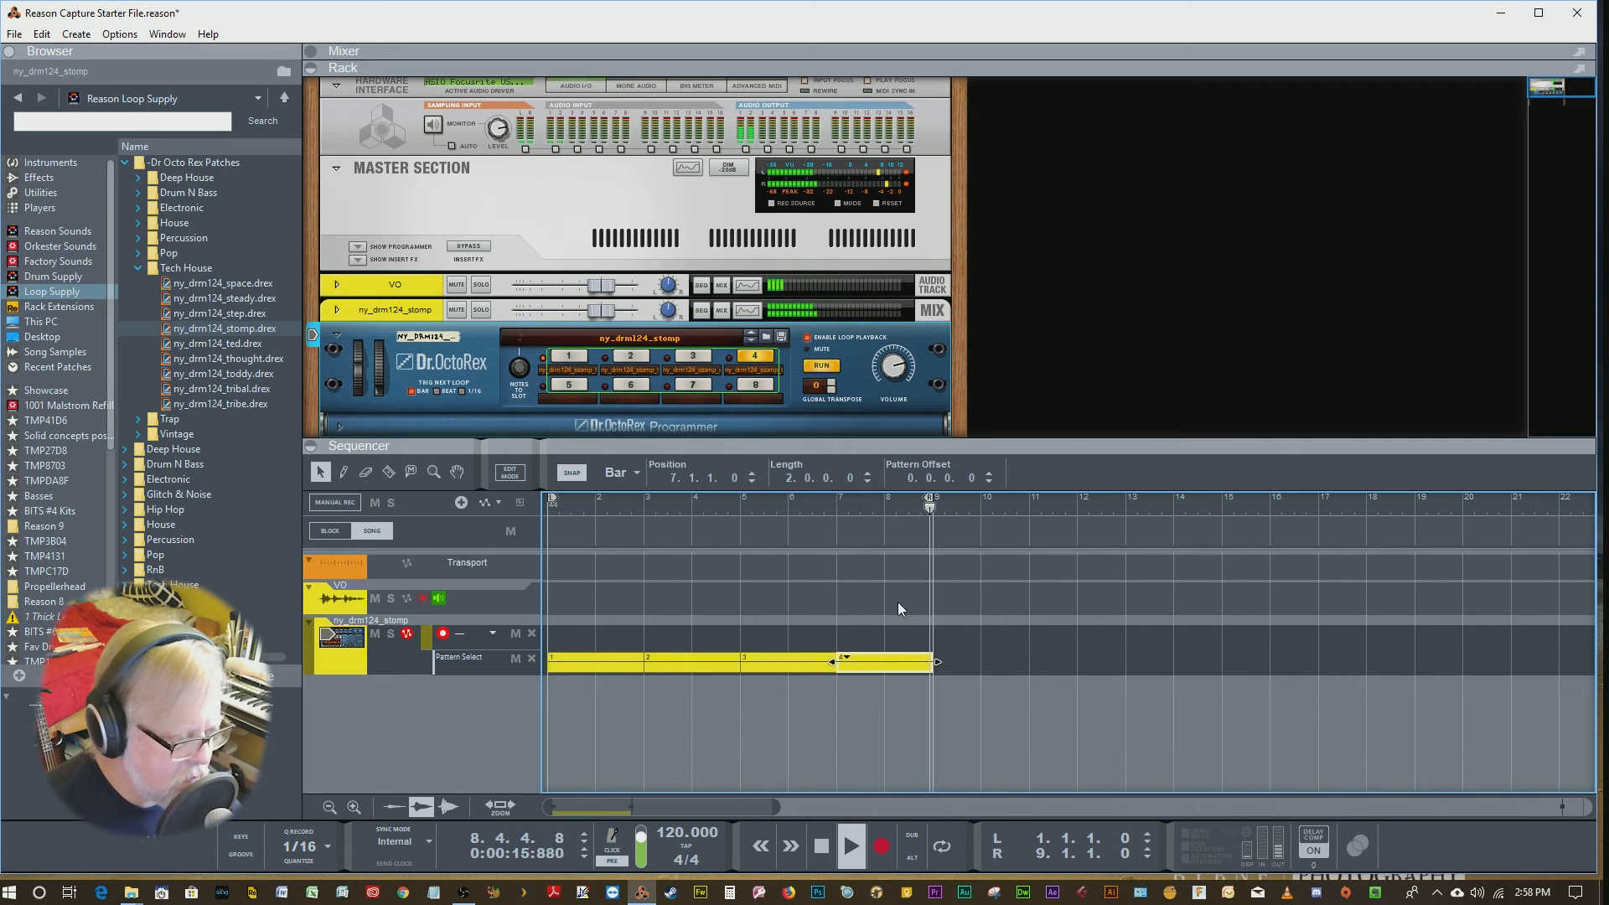
key(space)
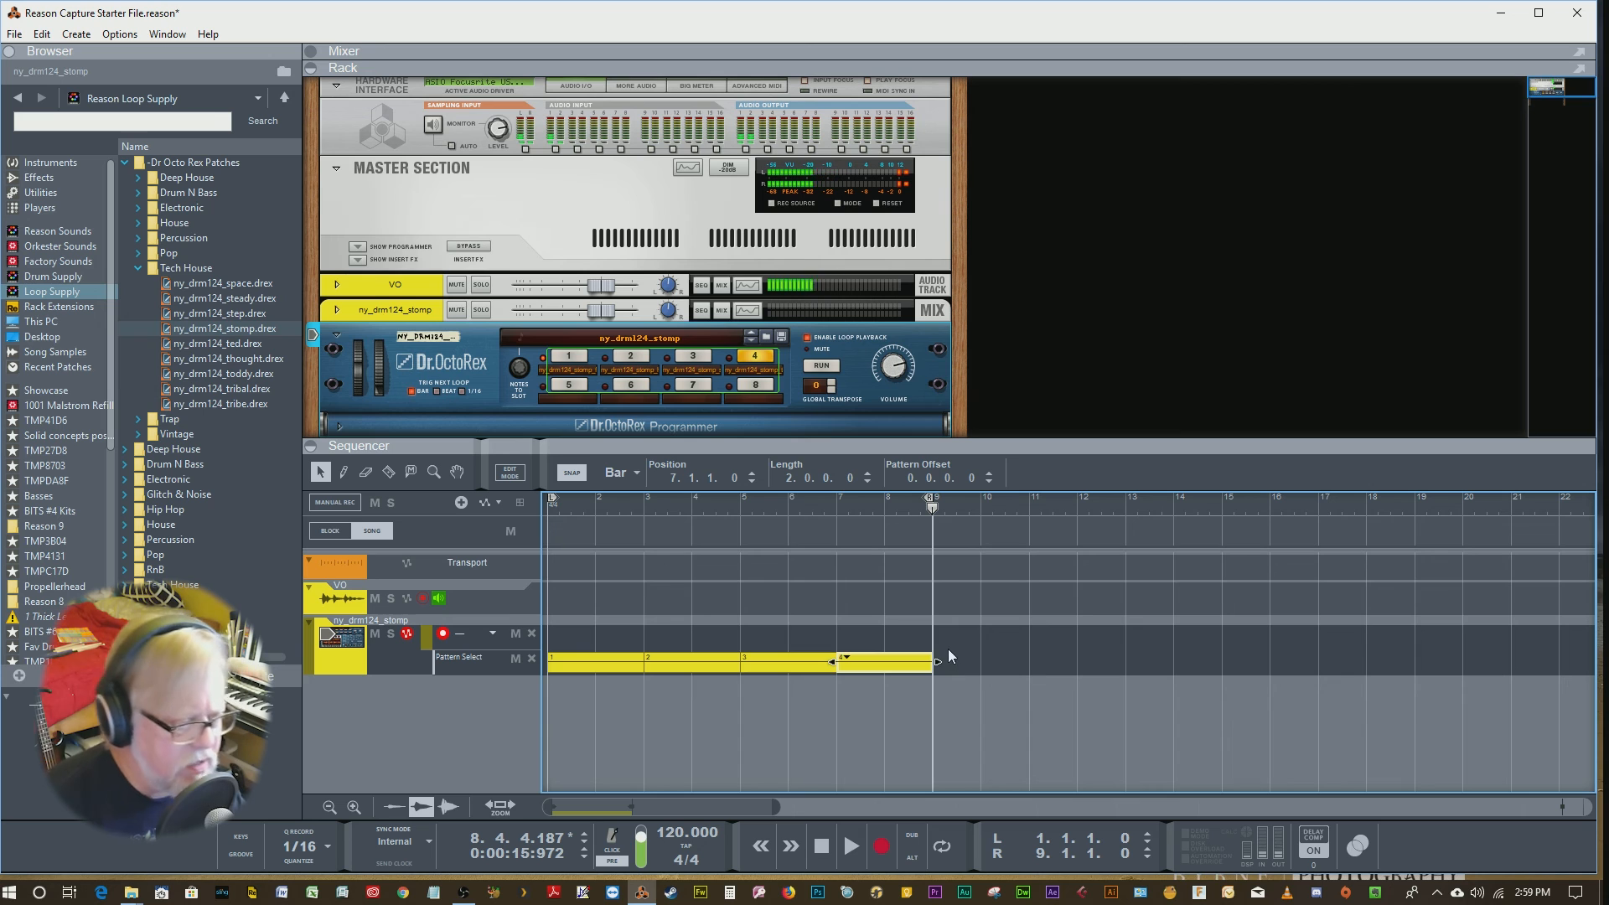
Select all four Pattern Select clips on the ny_drm124_stomp track.
drag(948, 648, 629, 722)
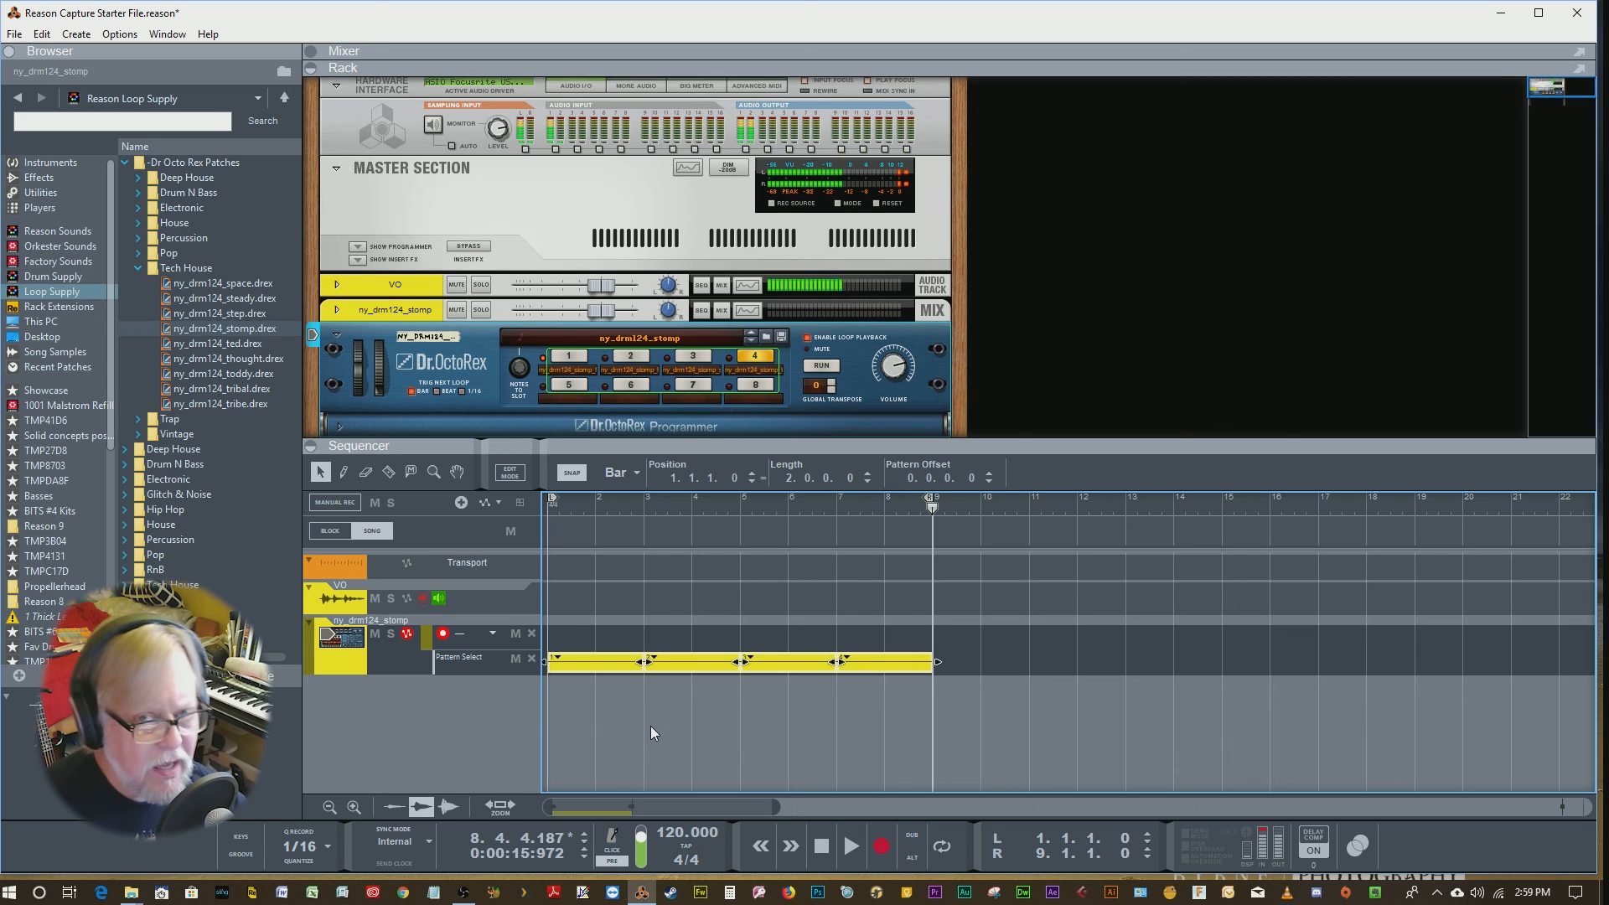